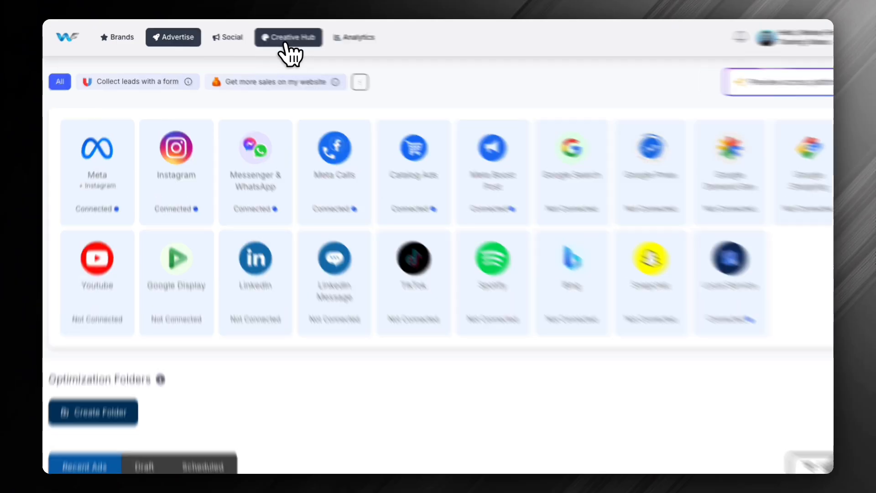
Open the Creative Hub, view the platform choices for full ad templates and close them
left_click(284, 42)
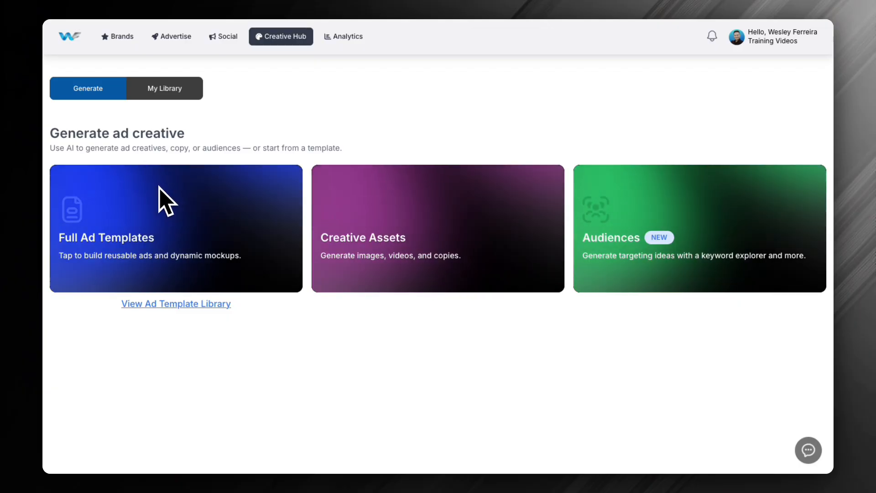
left_click(193, 210)
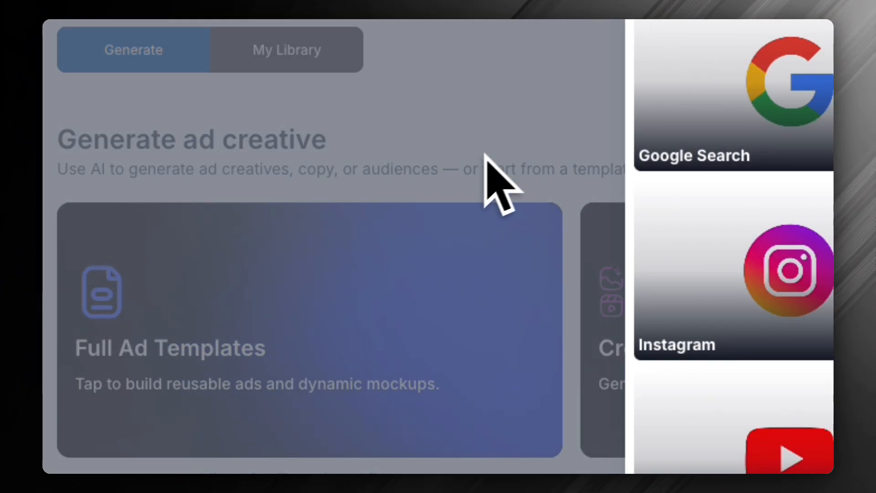
left_click(504, 157)
scroll(290, 363, "down", 1)
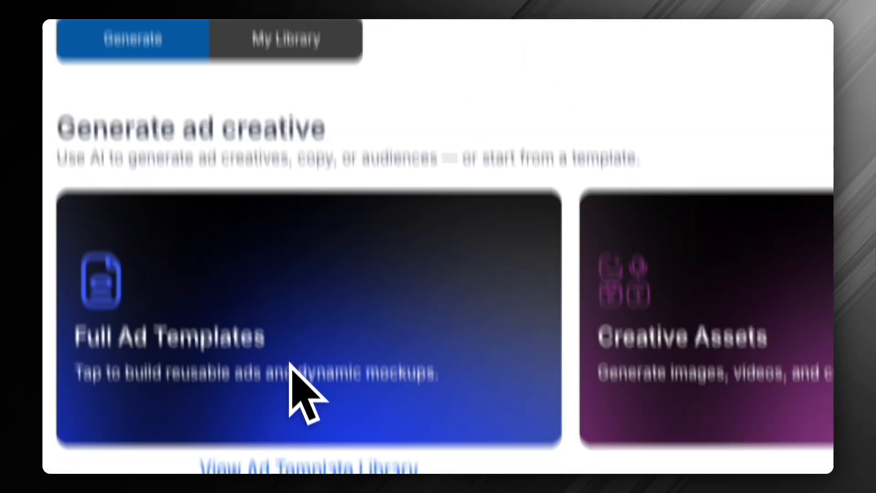
Open the ad template library and filter the templates by the Cleaning business type
scroll(291, 363, "down", 4)
left_click(282, 304)
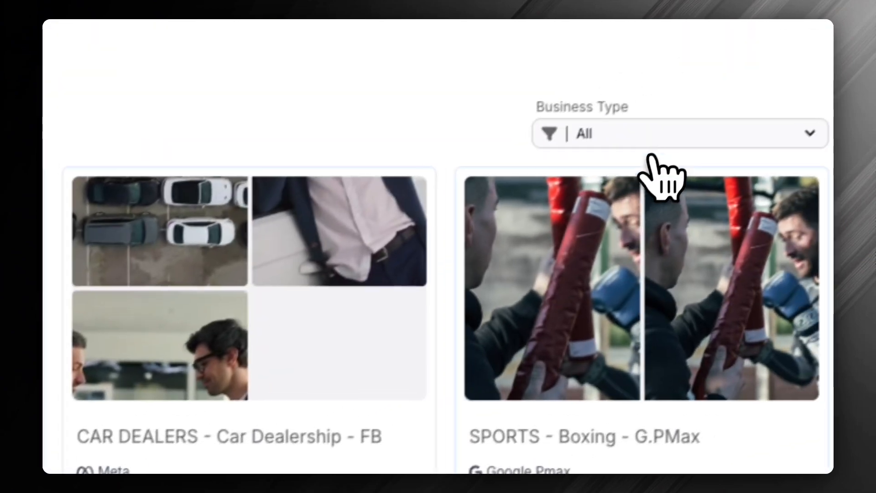
left_click(651, 137)
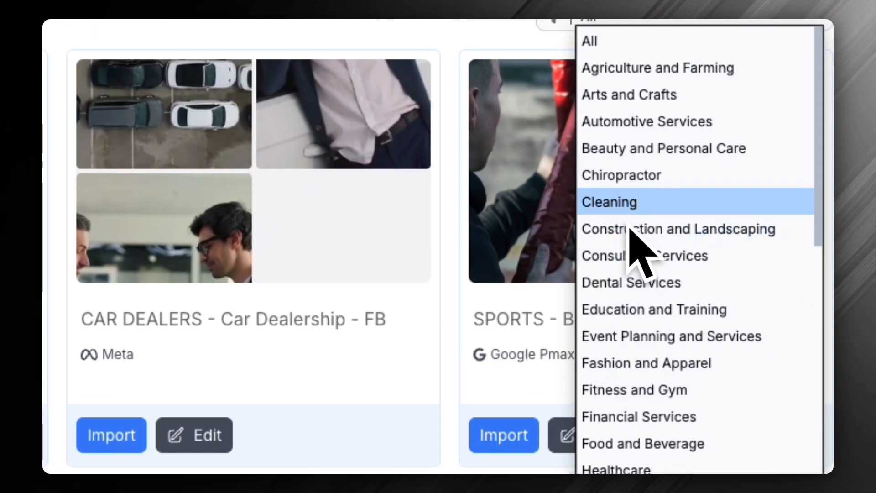
left_click(606, 323)
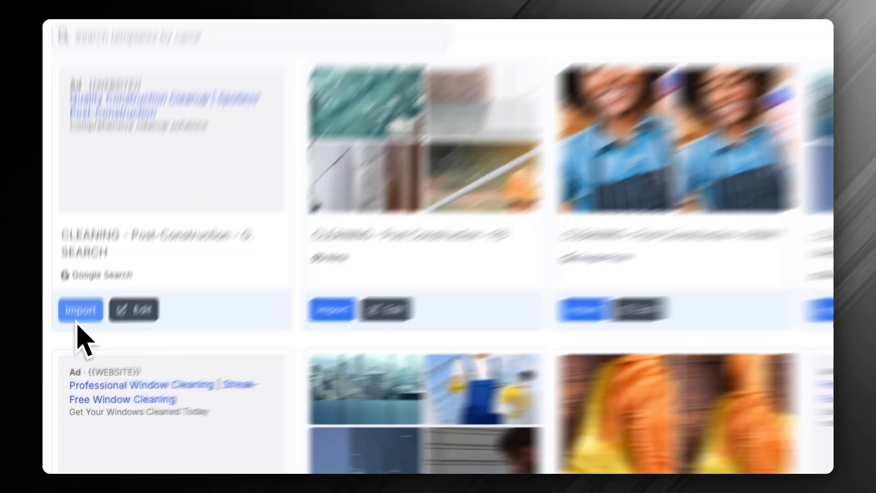
Import the "CLEANING - Post Construction - FB" Meta template from the library
left_click(71, 343)
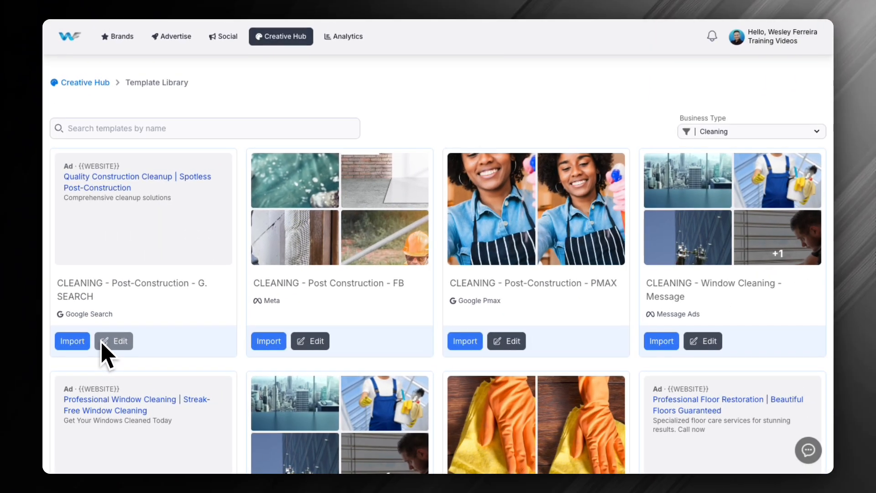
scroll(292, 315, "down", 2)
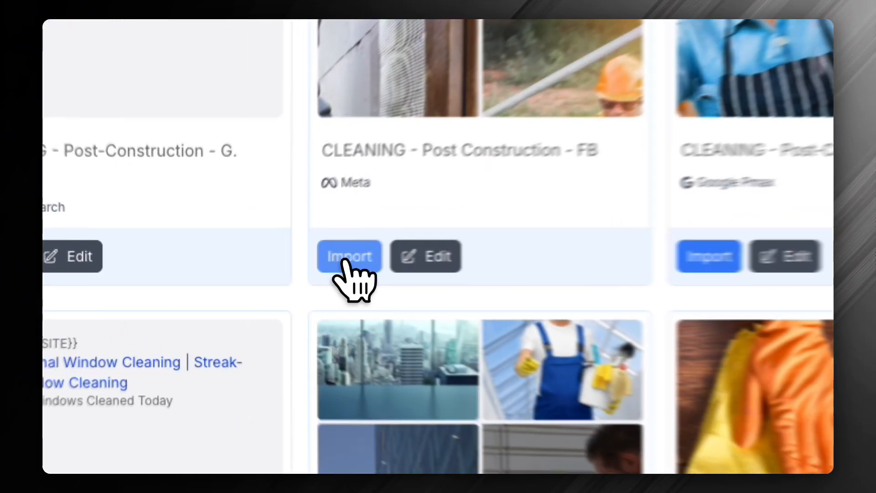
left_click(268, 264)
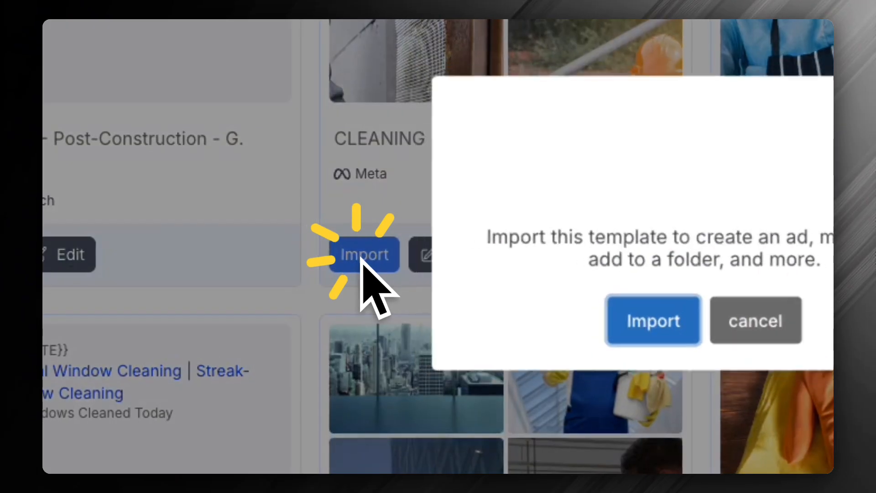
left_click(643, 319)
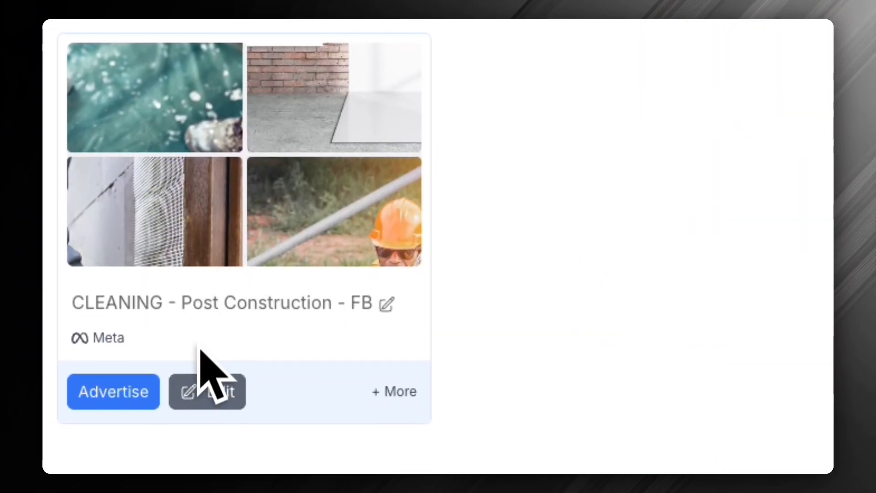
Open the imported Post Construction template for editing and review its ad previews and creative settings
left_click(215, 360)
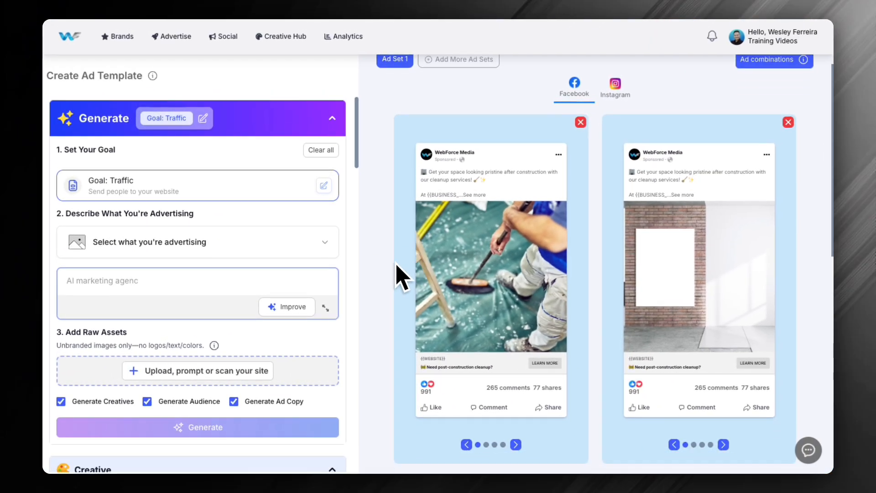
scroll(512, 361, "down", 9)
scroll(523, 349, "down", 2)
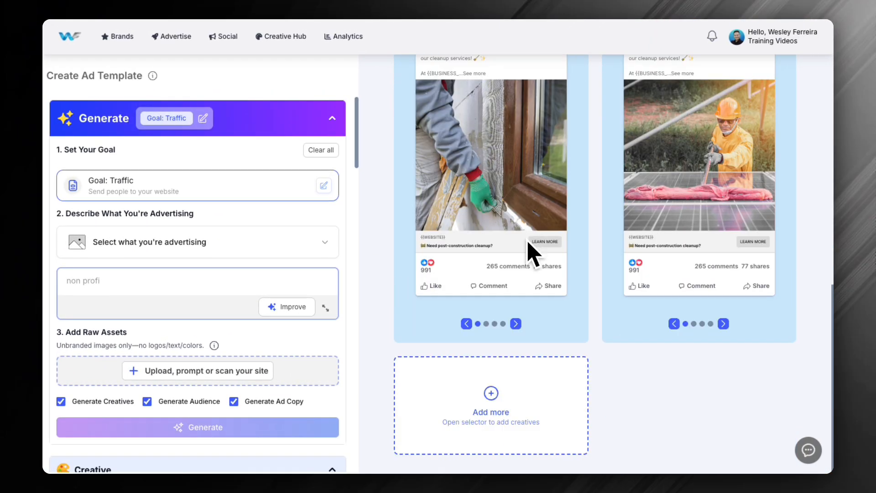
scroll(309, 336, "down", 7)
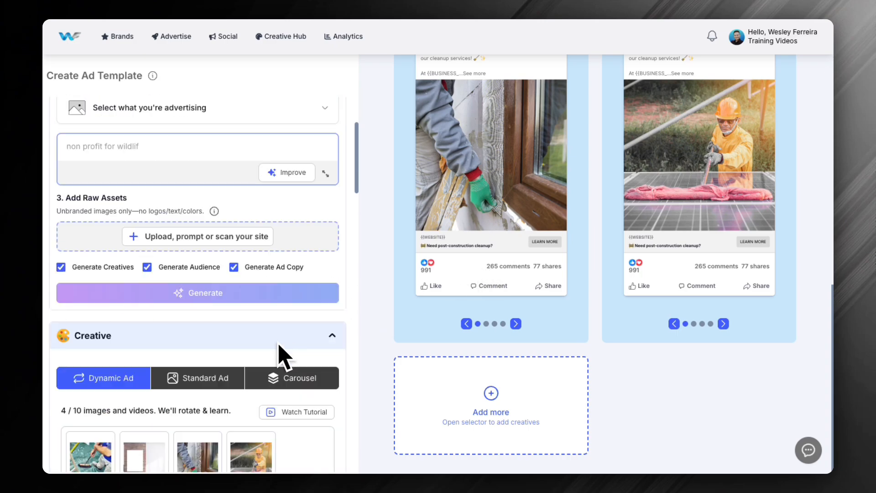
Open the template's image selector, view the Stock Image source and close the selector
left_click(268, 338)
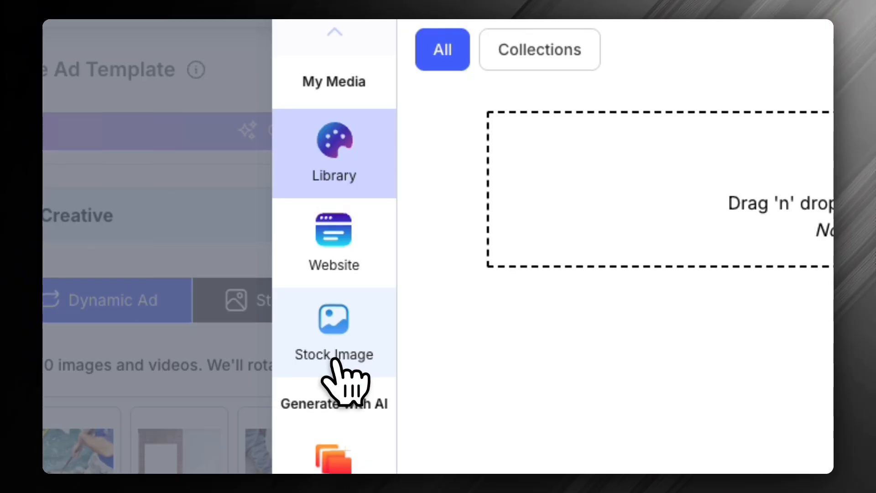
left_click(336, 347)
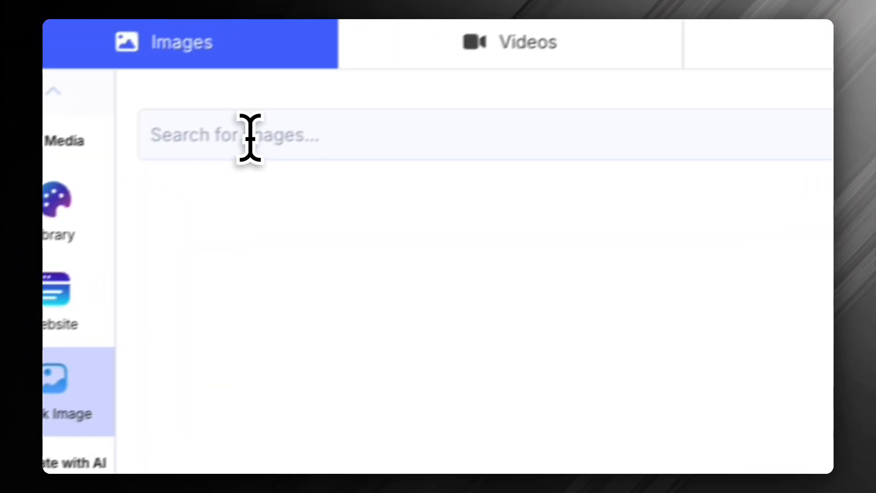
left_click(250, 137)
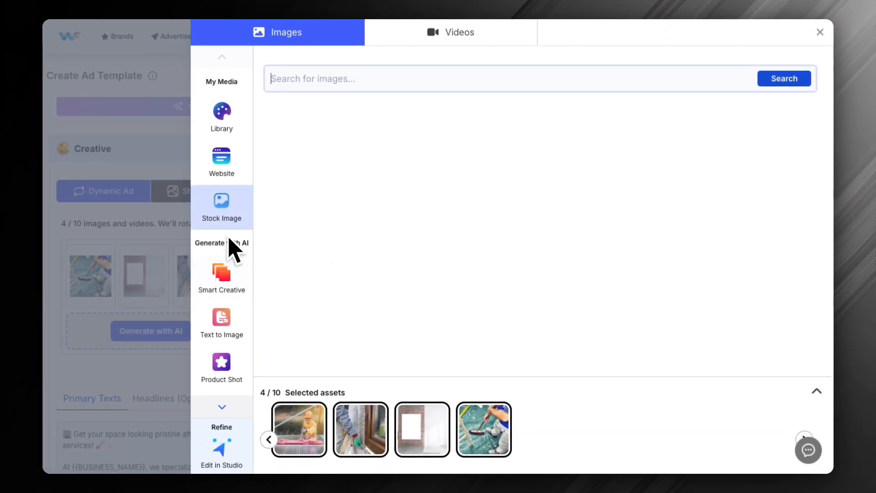
left_click(120, 57)
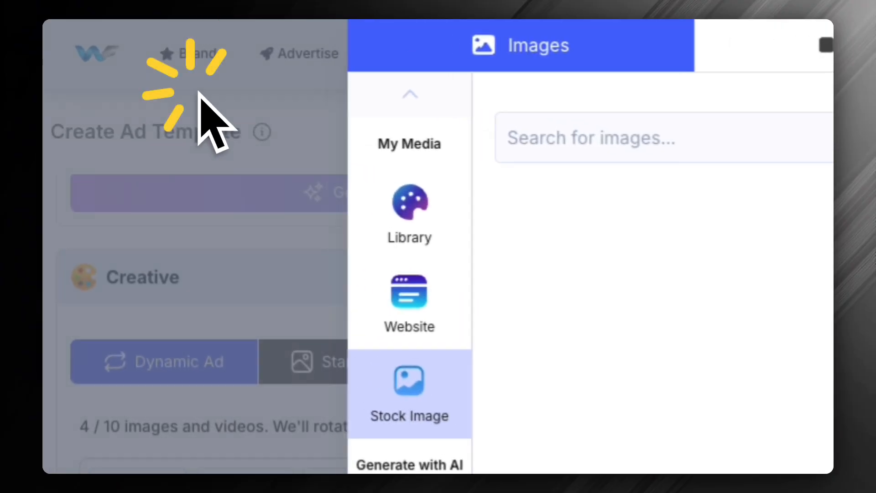
Return to the Creative Hub and start a new audience of the Keyword Explorer type
left_click(280, 36)
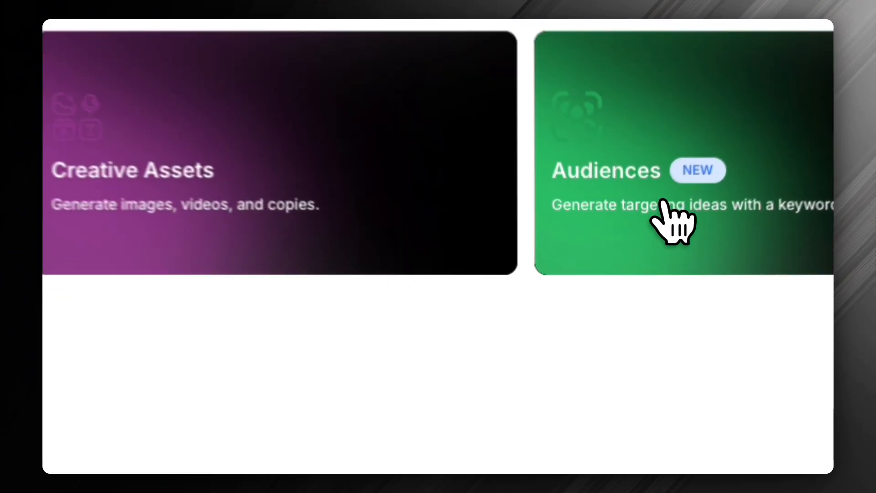
left_click(664, 202)
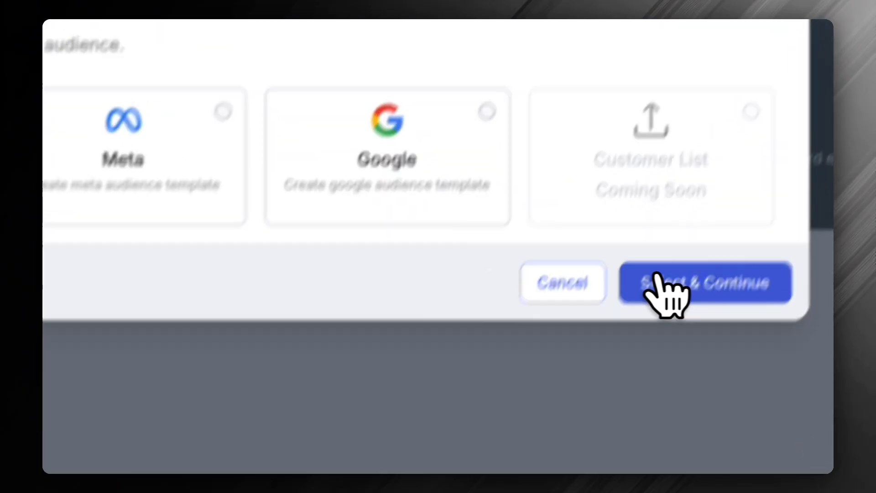
left_click(672, 320)
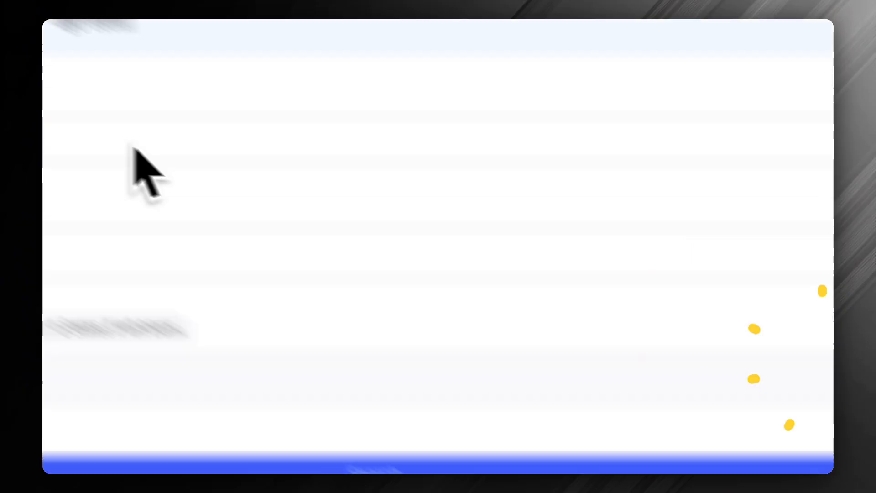
Search for keyword ideas on "AI Ads Manager" with Australia as the targeted location
left_click(289, 269)
type("AI Ads Manager")
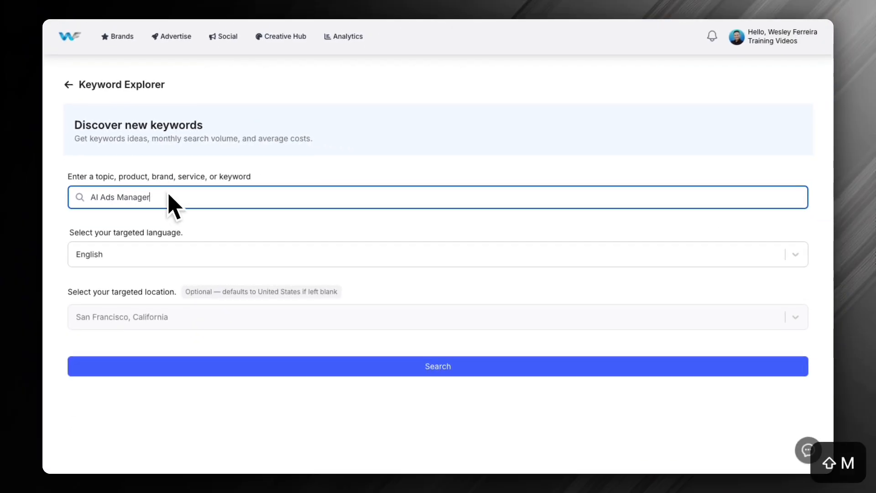
left_click(144, 322)
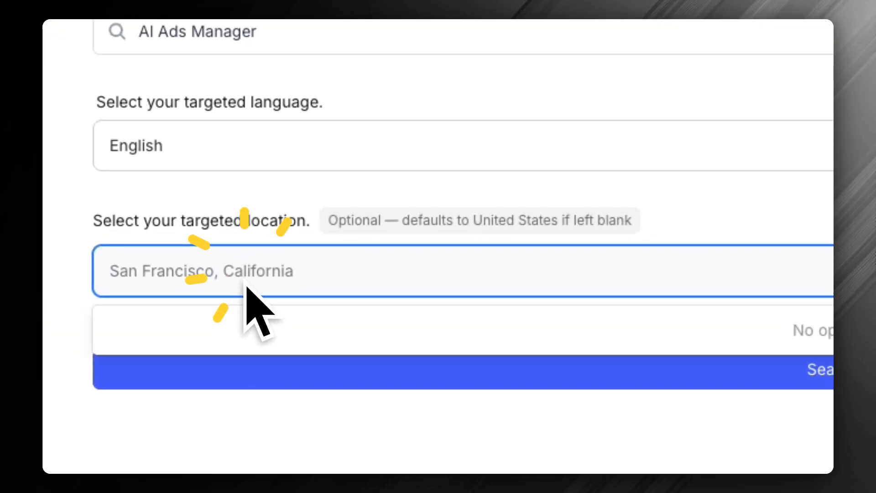
type("Australia")
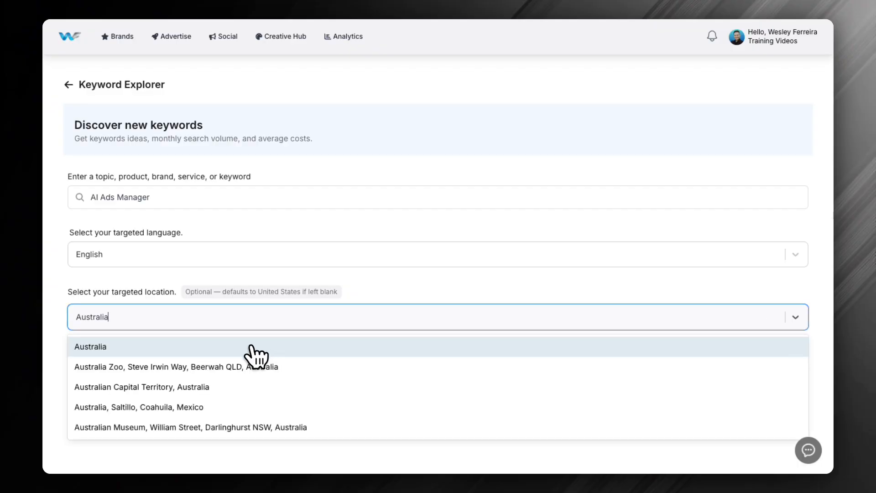
left_click(191, 353)
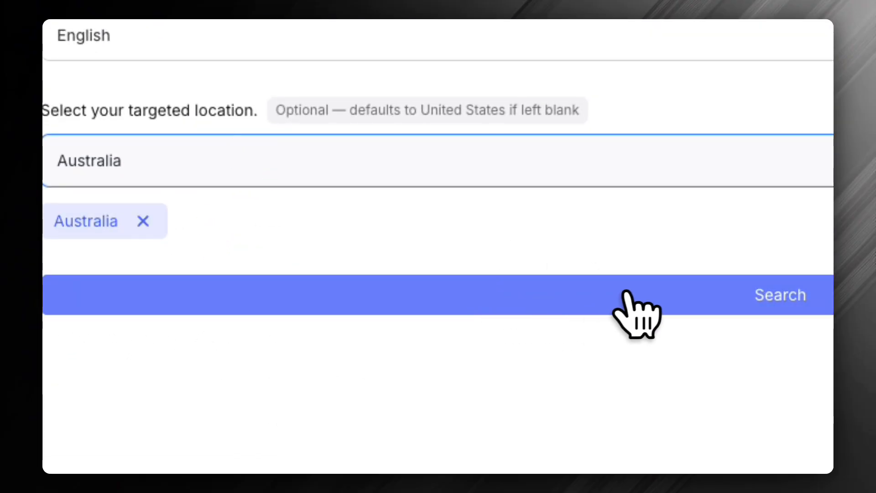
left_click(662, 297)
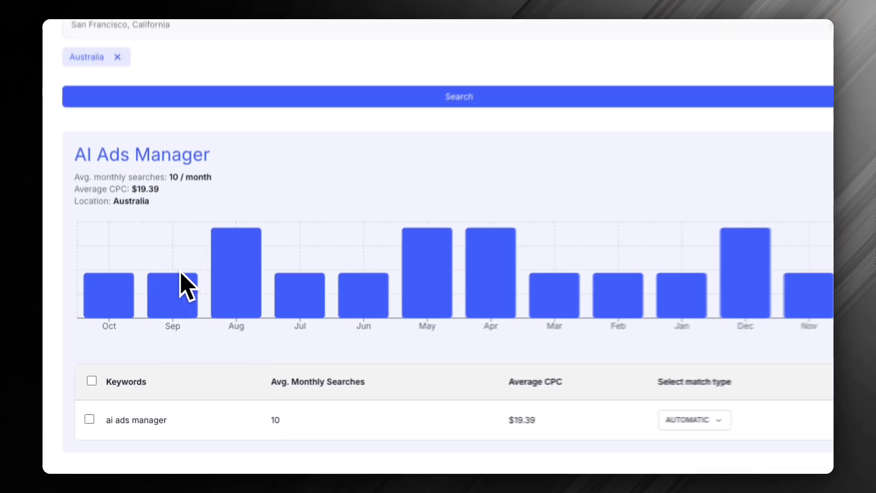
Examine the average CPC, select the "ai ads manager" keyword and show the options for saving it
mouse_move(176, 280)
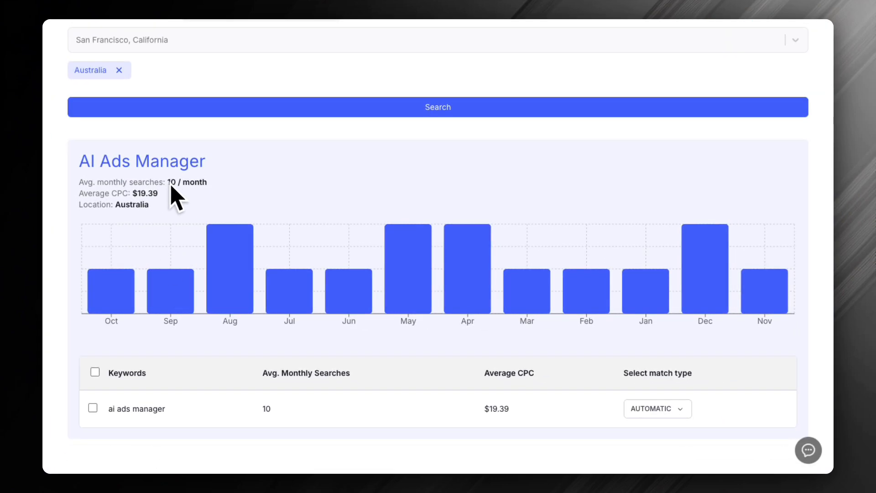
left_click_drag(132, 197, 170, 194)
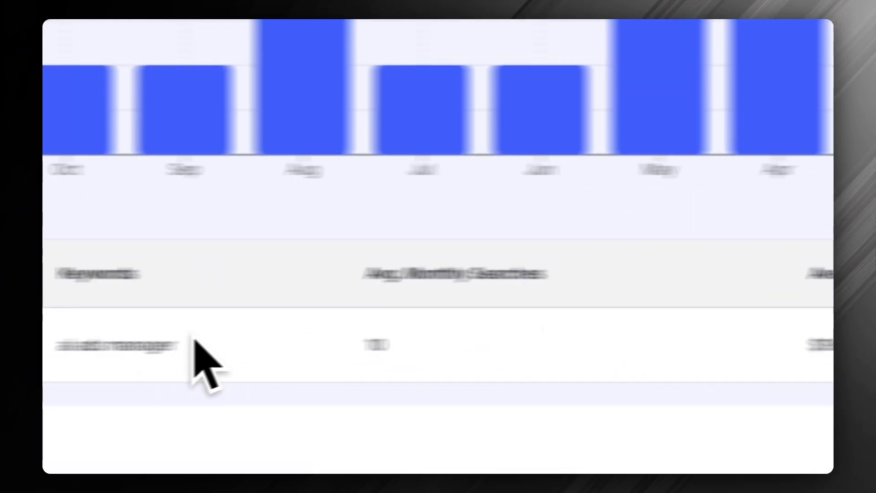
left_click(143, 343)
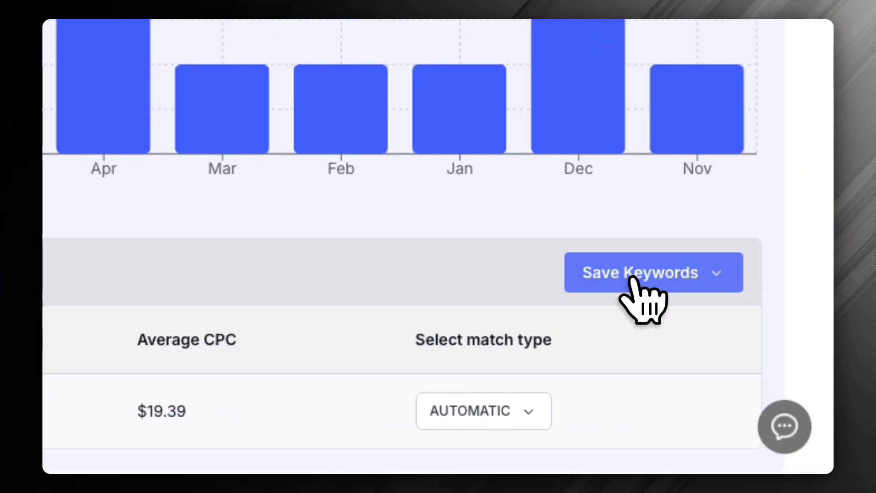
left_click(647, 283)
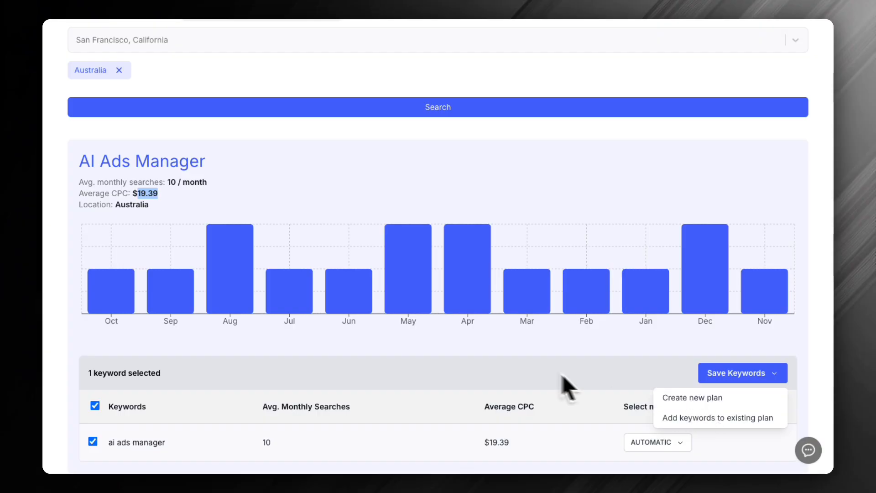
Replace the keyword topic with "AI Powered Ads" and run the search again
scroll(157, 190, "up", 2)
scroll(162, 69, "up", 4)
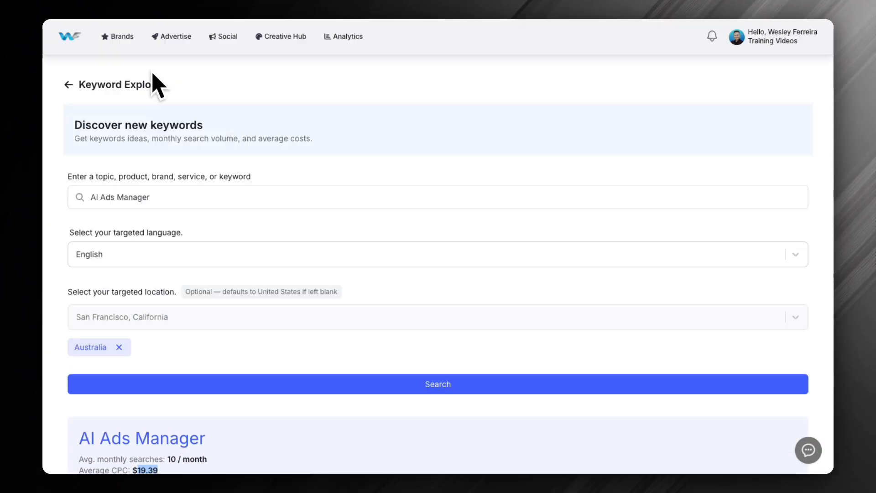
left_click(178, 201)
left_click(119, 200)
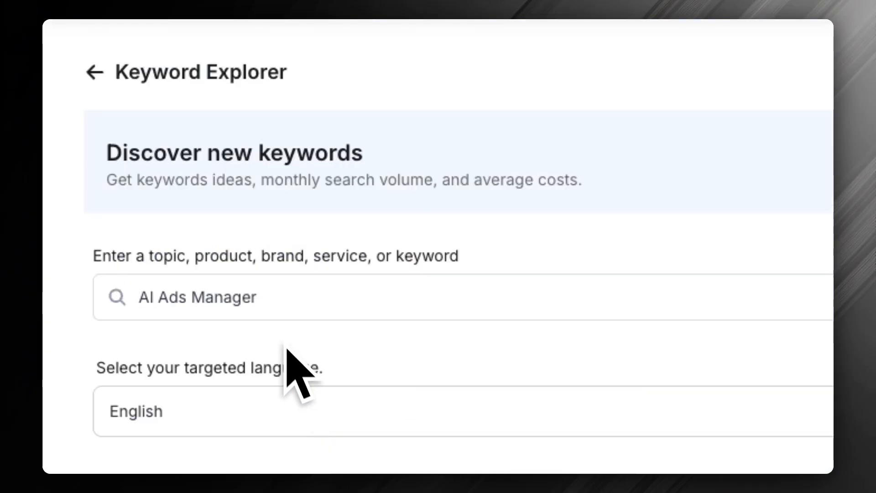
scroll(227, 169, "up", 1)
triple_click(219, 315)
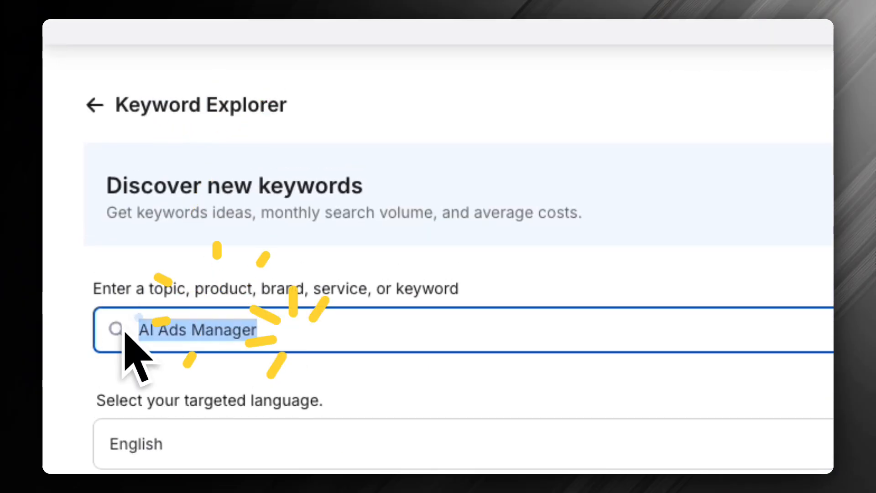
type("AI P")
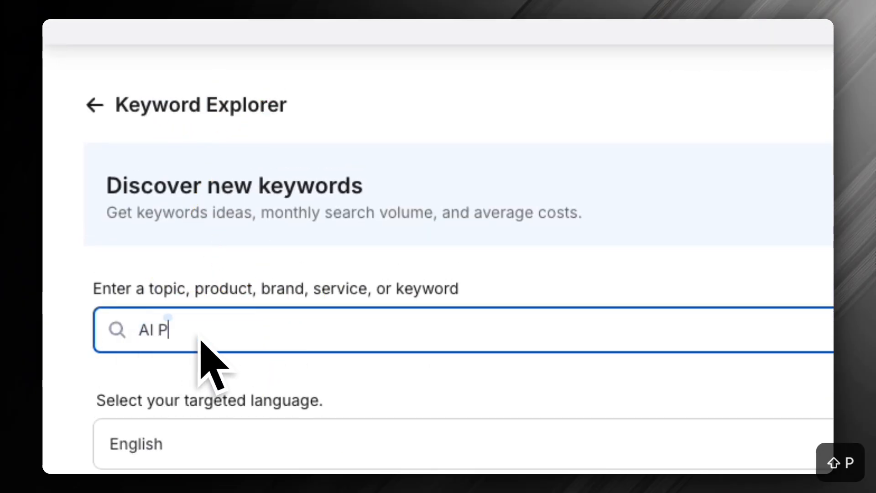
type("owered Ads")
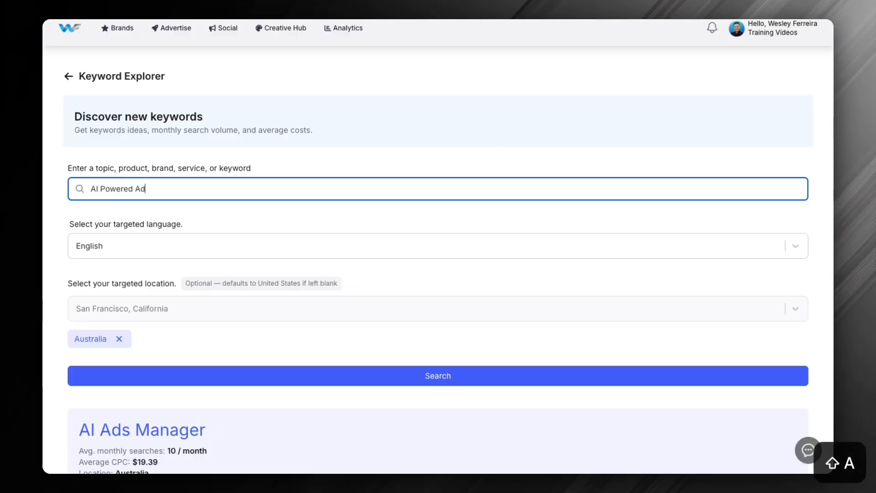
scroll(206, 234, "down", 7)
scroll(273, 195, "up", 3)
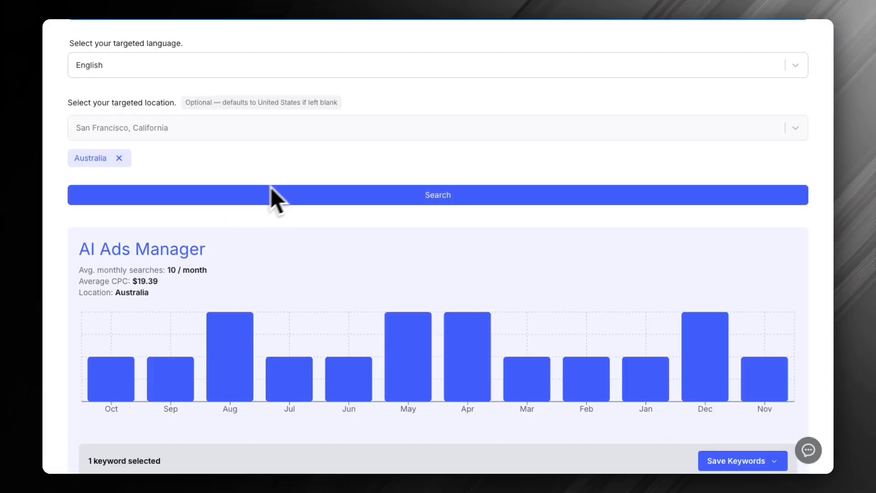
left_click(451, 195)
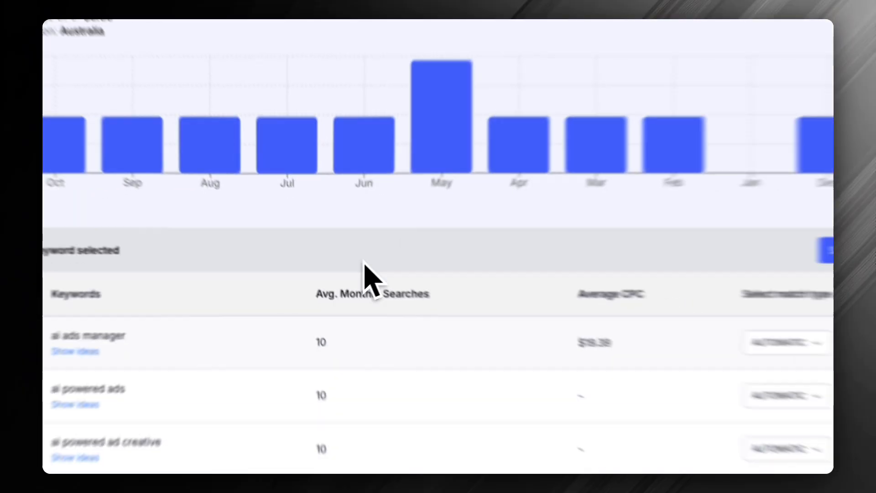
Select the "ai powered ads" and "ai powered ad creative" keywords in the results list
scroll(208, 304, "down", 1)
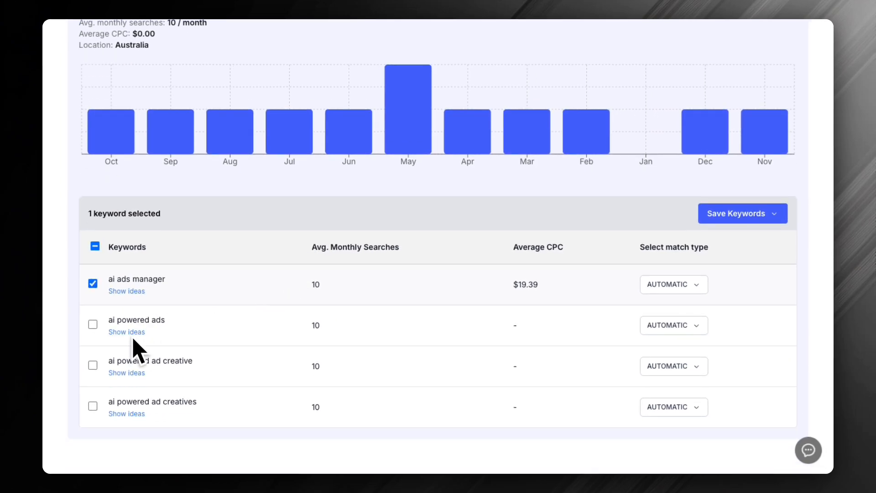
left_click(94, 325)
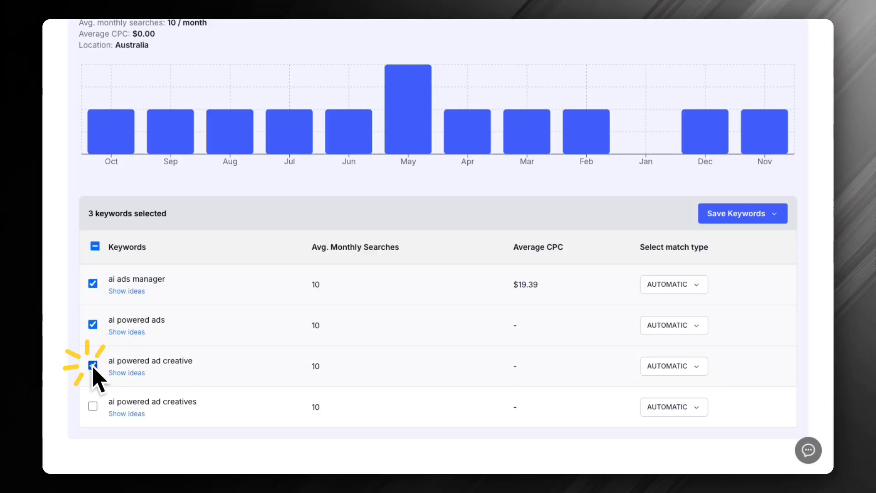
Replace the keyword topic with "AI Ads" and run the search again
scroll(96, 379, "up", 6)
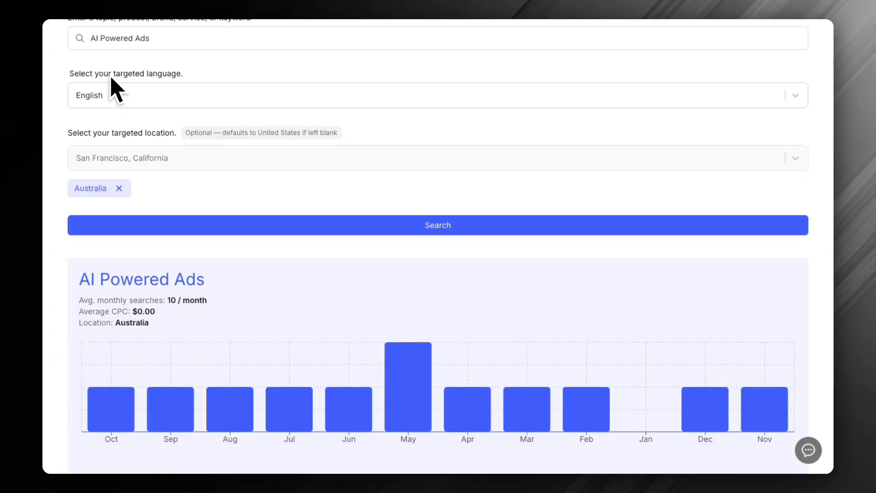
scroll(111, 78, "up", 1)
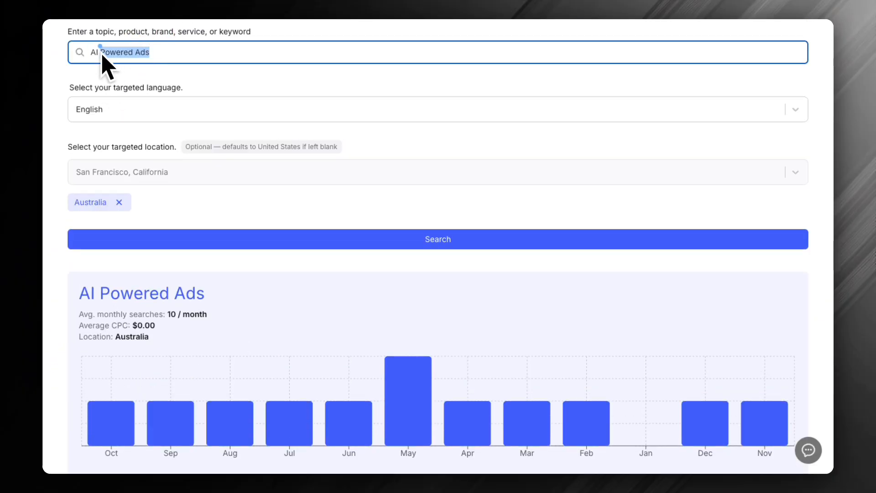
left_click(103, 57)
type("AI Ads")
key("Return")
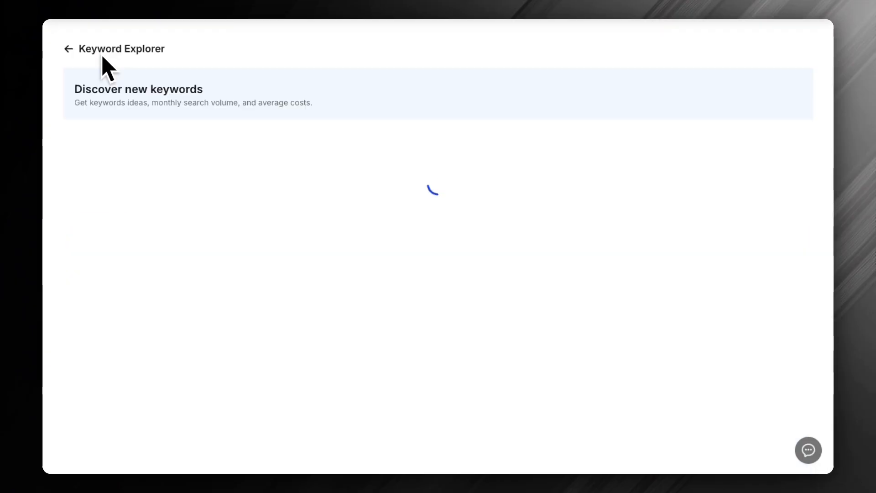
Select the "ai ads" keyword, highlight its average CPC for comparison and show the options for saving the keywords
scroll(251, 164, "down", 5)
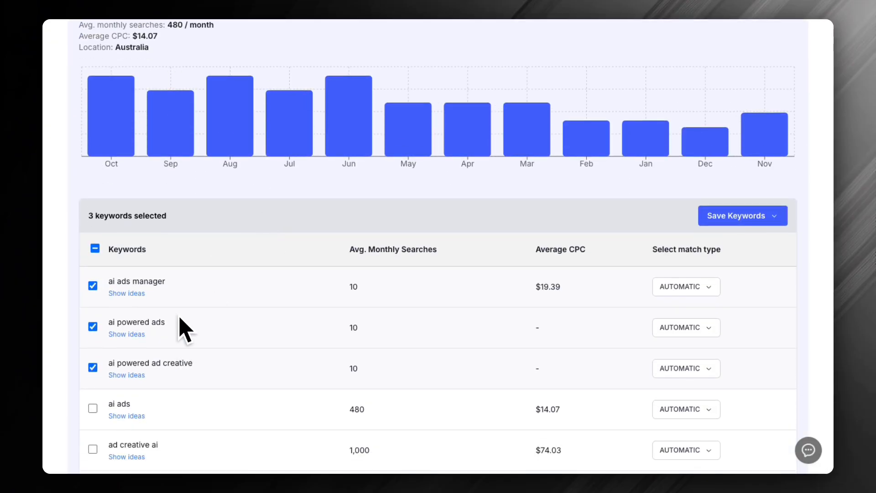
scroll(320, 363, "down", 1)
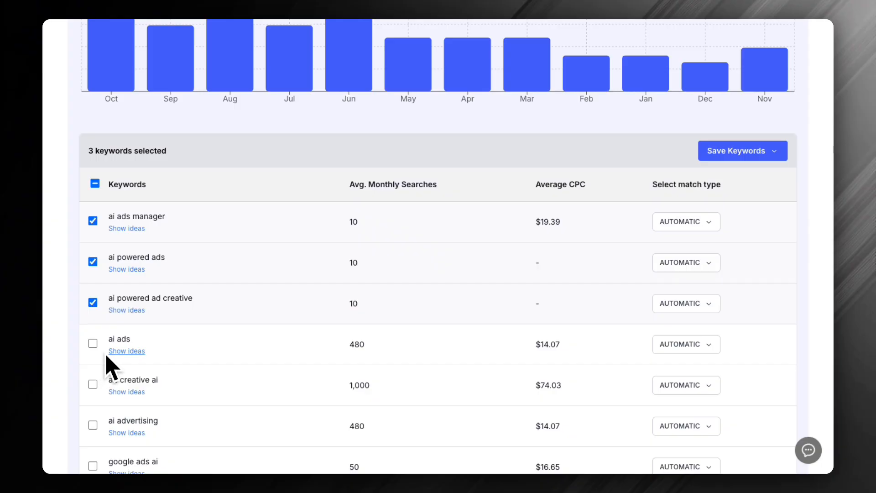
left_click(94, 343)
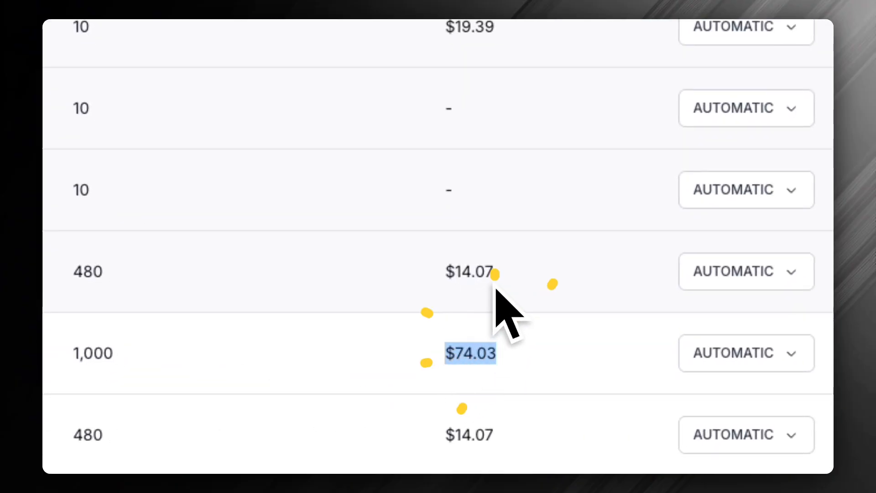
left_click_drag(493, 274, 415, 284)
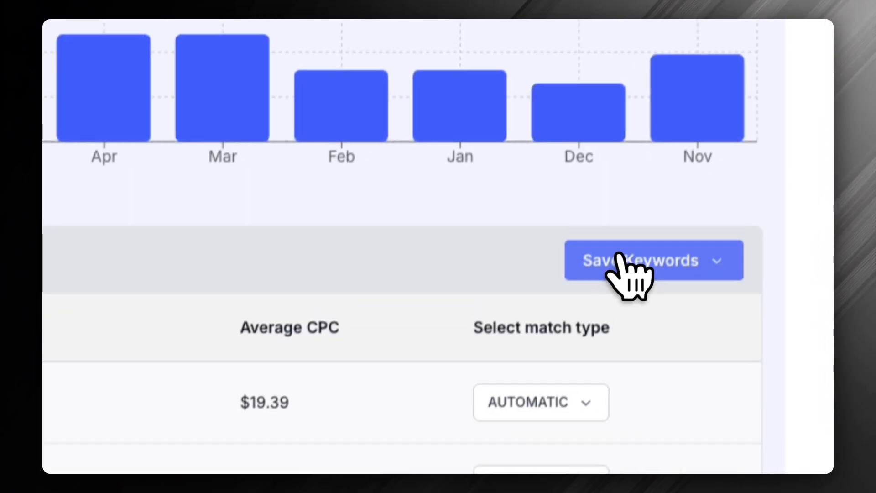
left_click(615, 269)
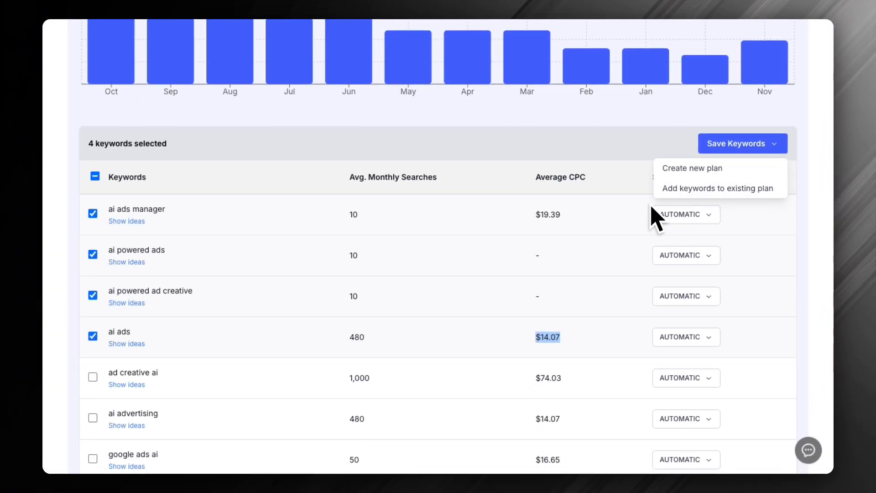
Leave the Keyword Explorer and go back to the Creative Hub's options for generating ad creative
scroll(502, 230, "up", 10)
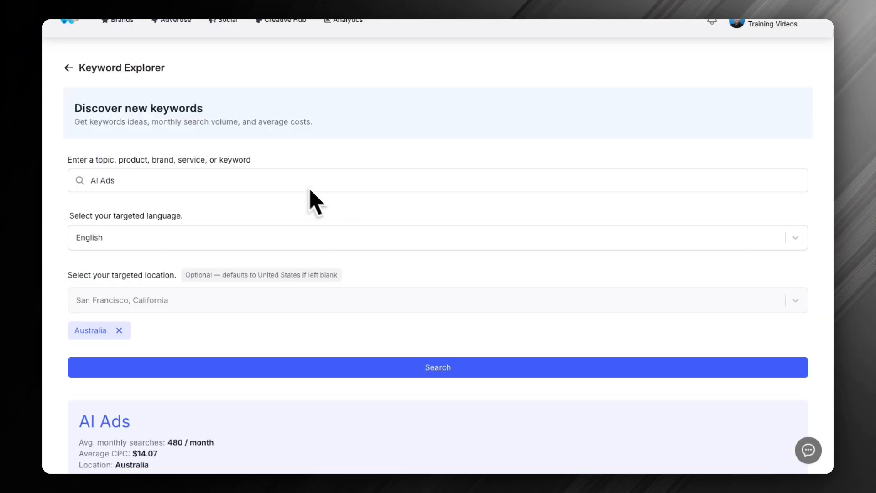
left_click(452, 73)
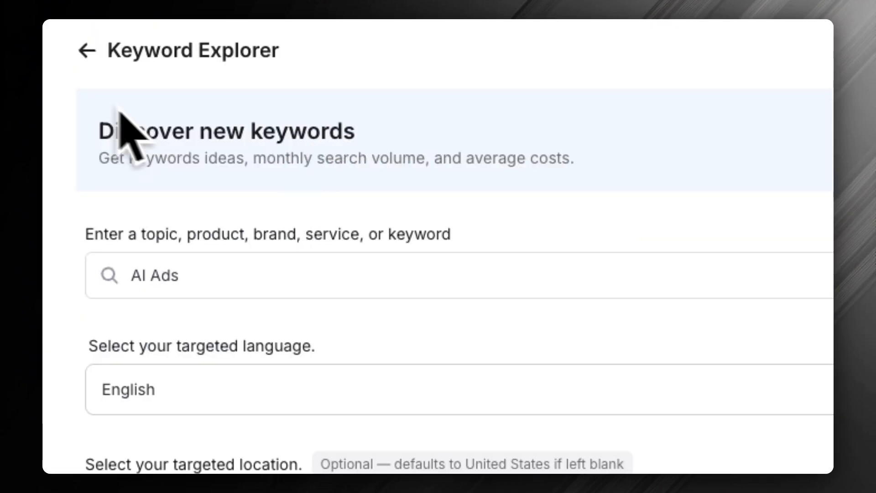
left_click(88, 50)
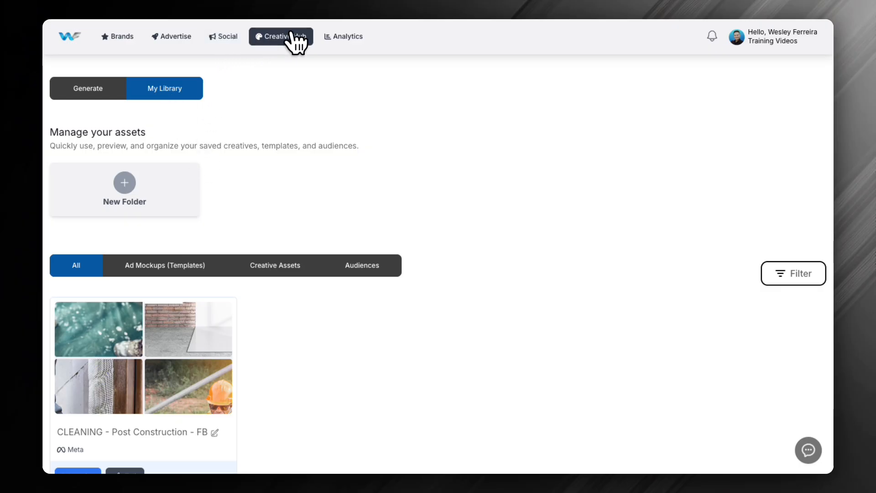
left_click(274, 41)
left_click(87, 89)
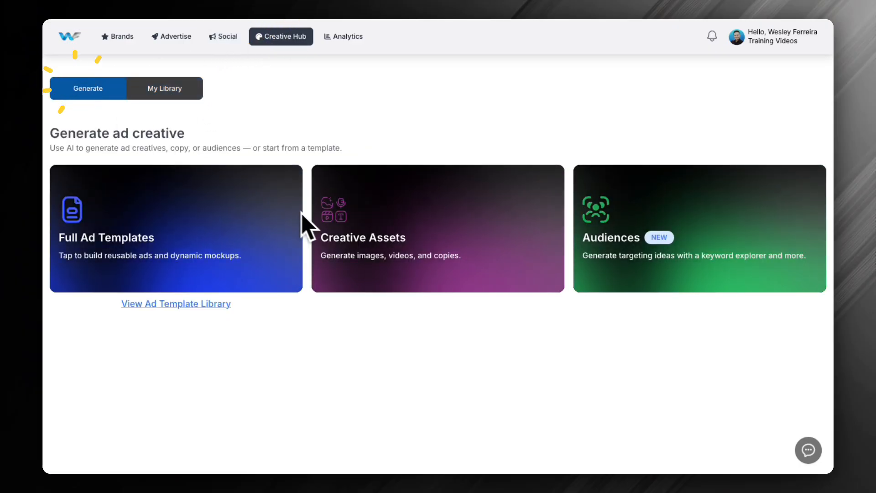
Start a new audience and choose Meta as the audience type to open its builder
left_click(657, 228)
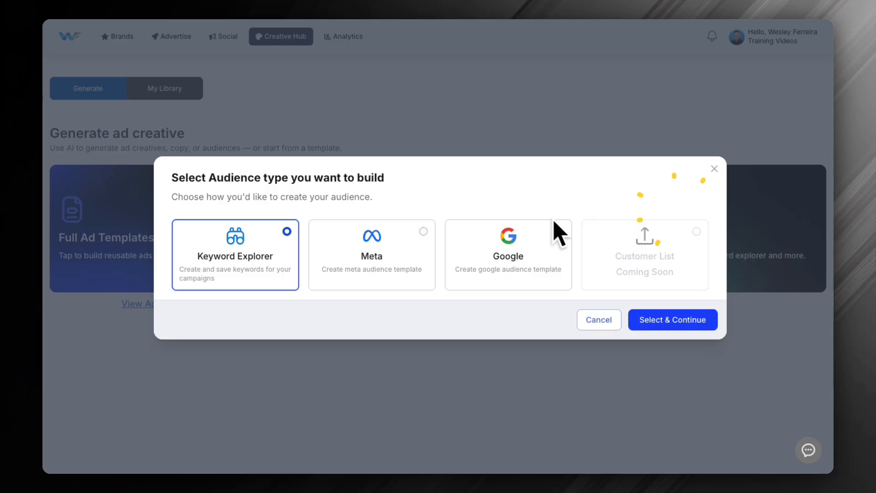
left_click(393, 251)
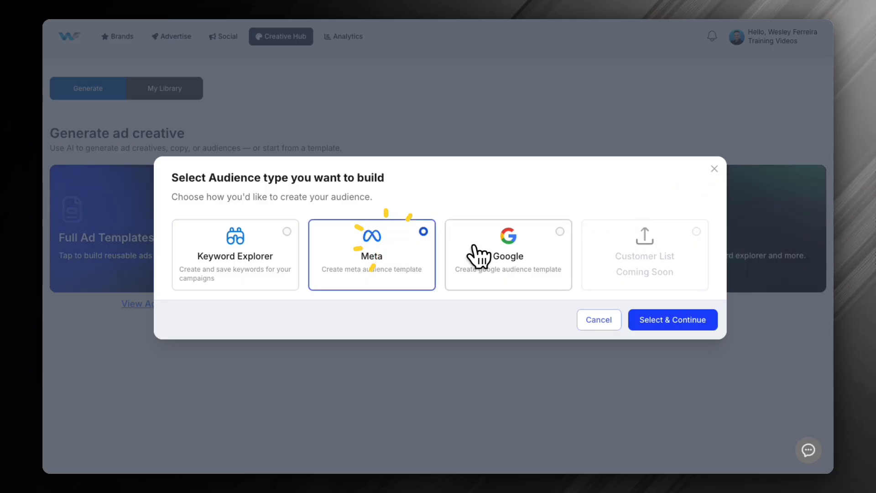
left_click(499, 260)
left_click(419, 260)
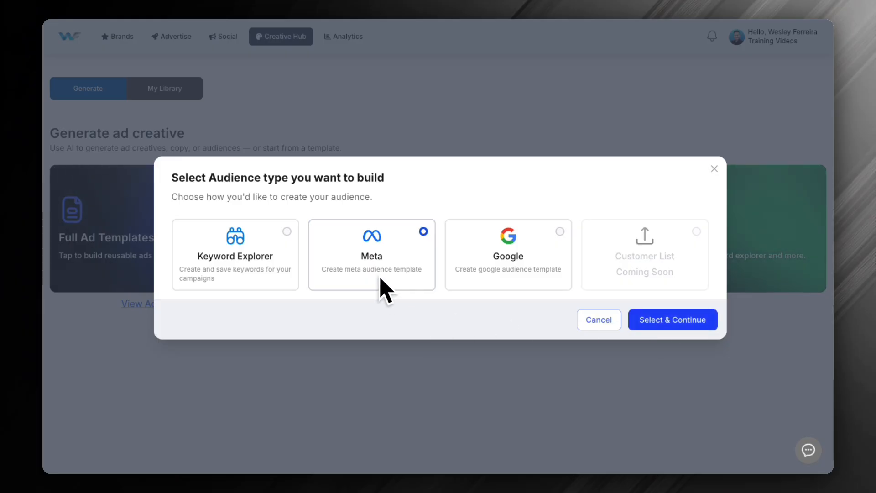
left_click(680, 321)
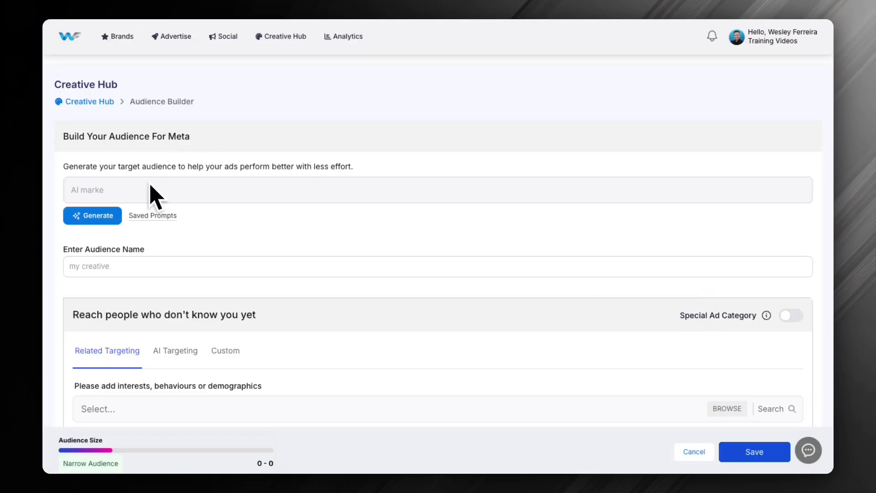
Look through the Meta audience builder's targeting, age, gender and location settings and cancel the audience
scroll(109, 305, "down", 6)
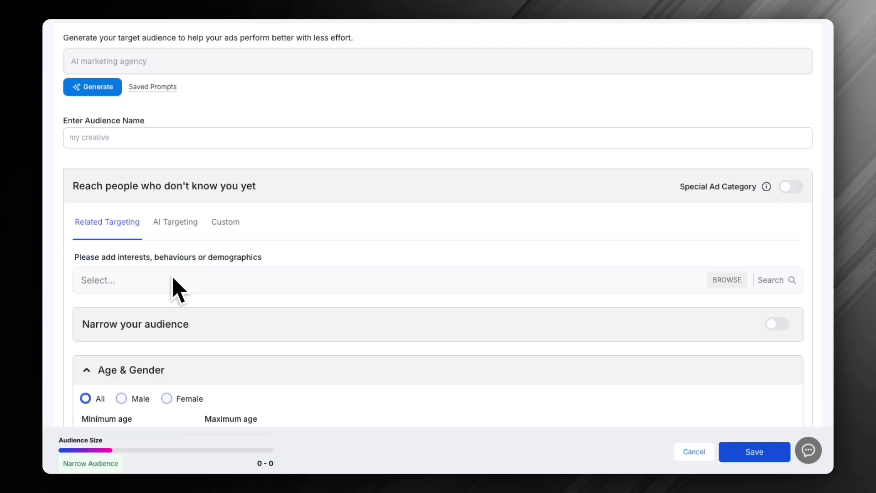
scroll(273, 401, "down", 8)
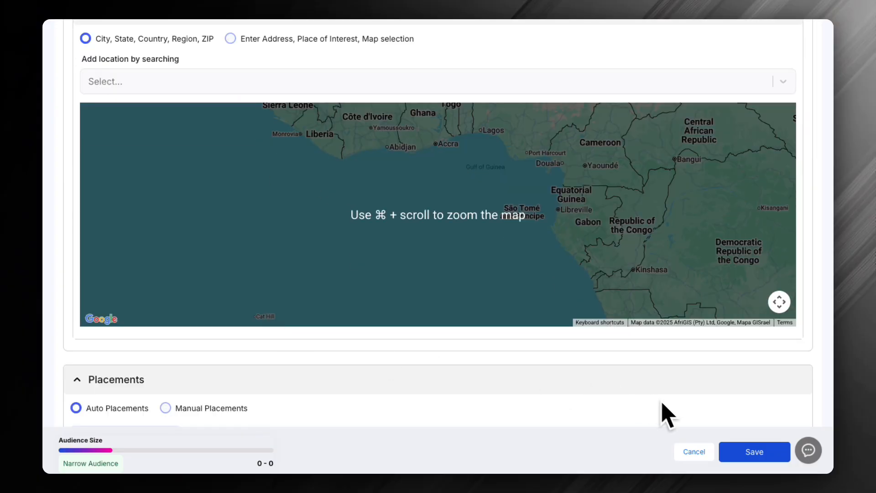
left_click(694, 451)
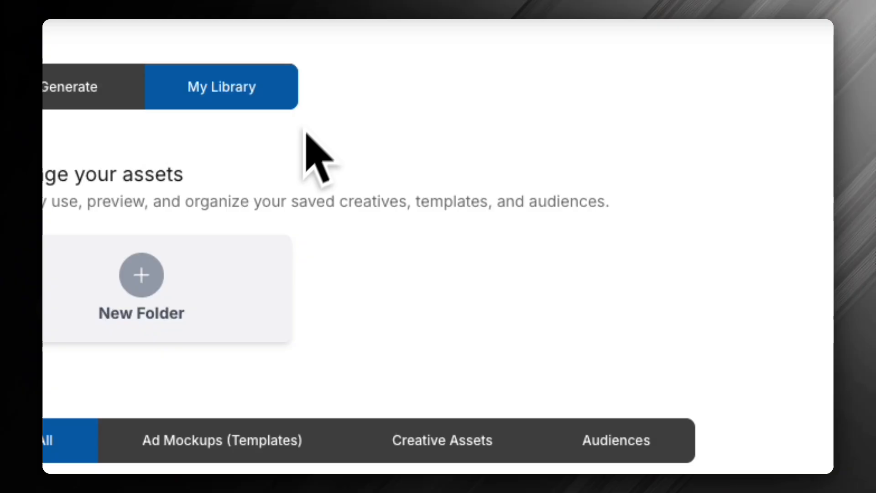
Return to the Creative Hub's generation options and start a new audience of the Google type
left_click(538, 68)
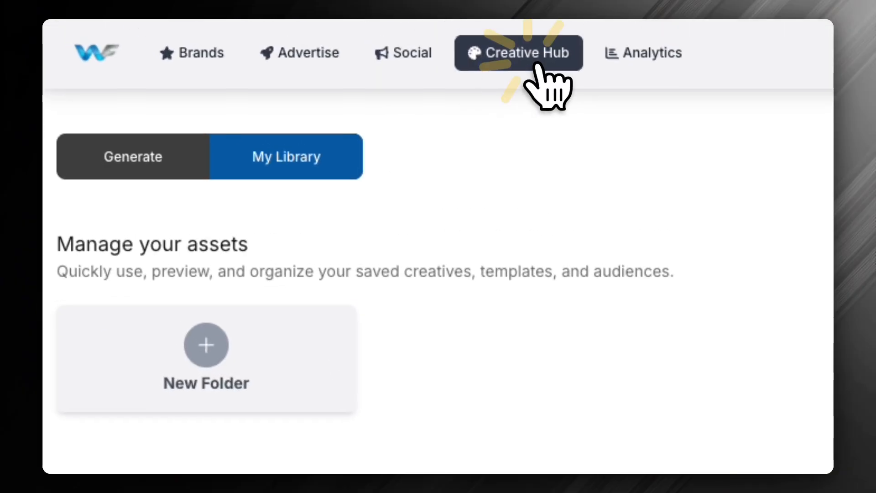
left_click(133, 153)
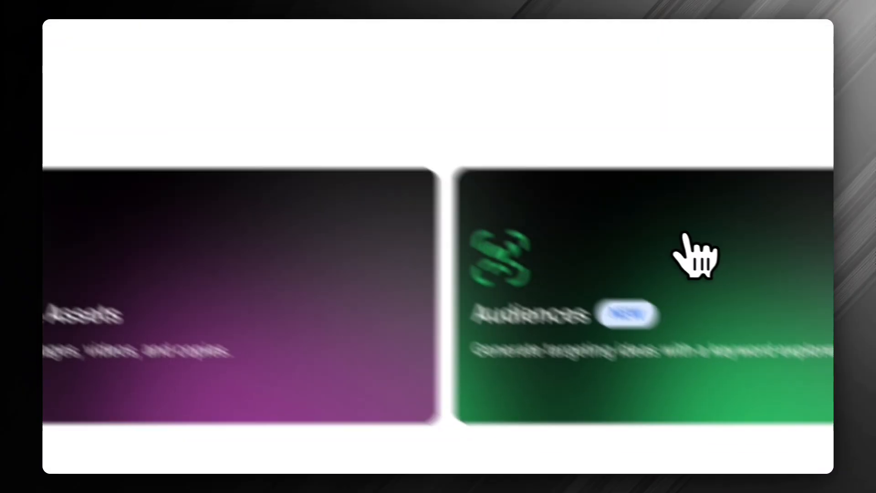
left_click(694, 256)
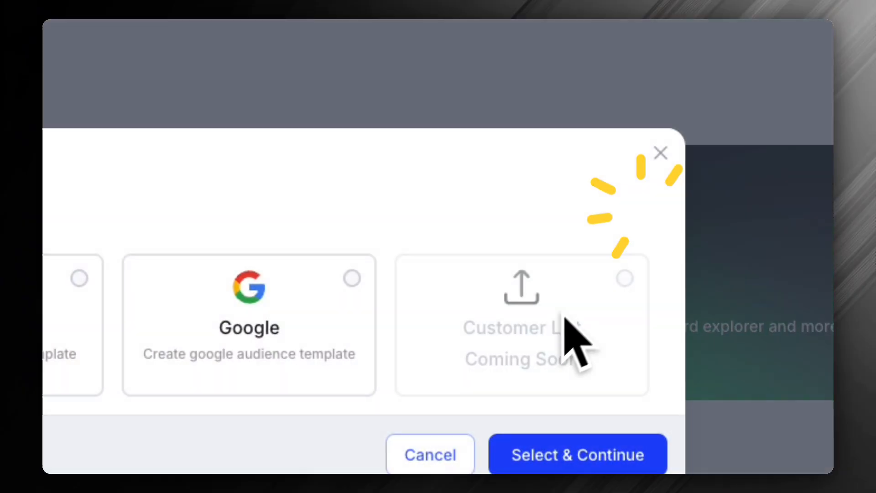
left_click(301, 210)
left_click(639, 322)
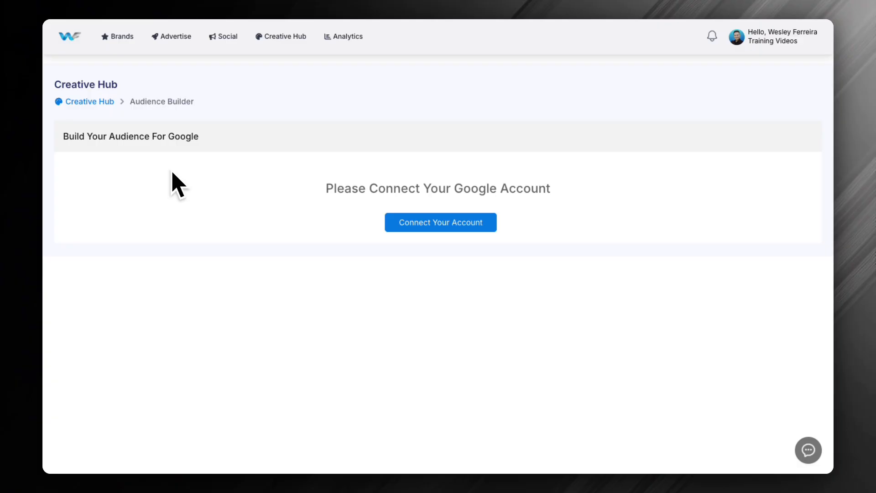
Go back to the Creative Hub and open the Ad Images generator within Creative Assets
left_click(280, 36)
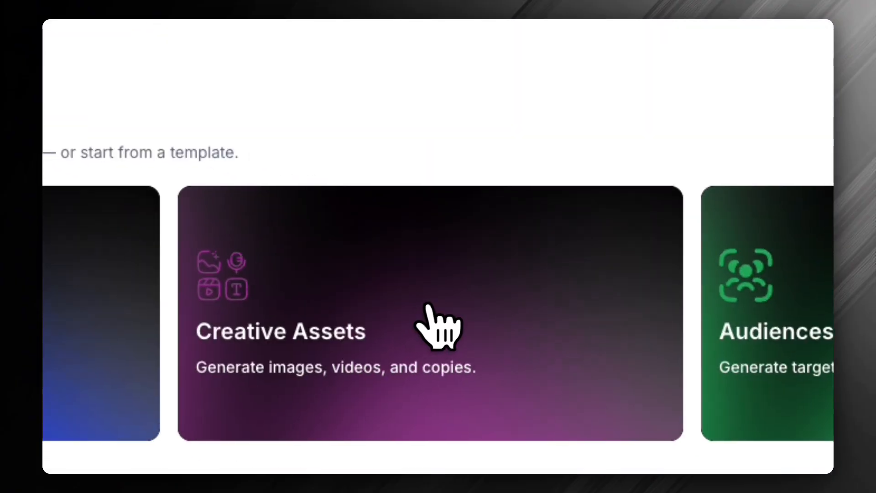
left_click(361, 324)
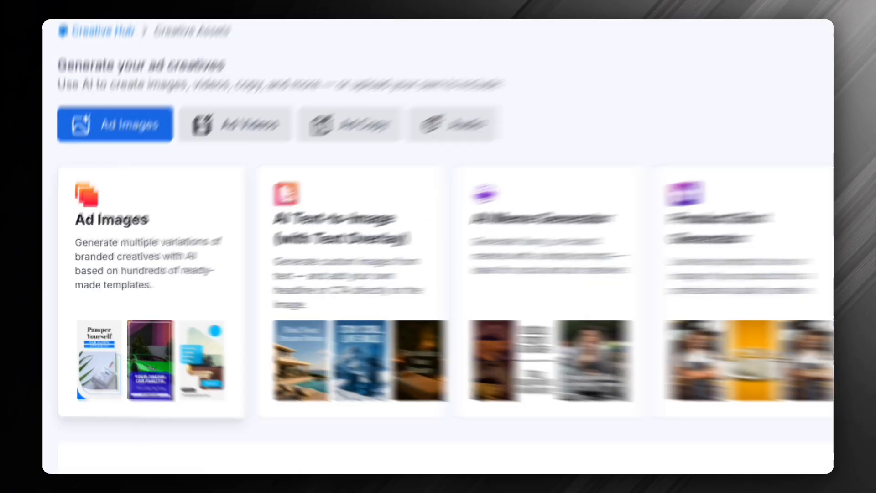
left_click(134, 281)
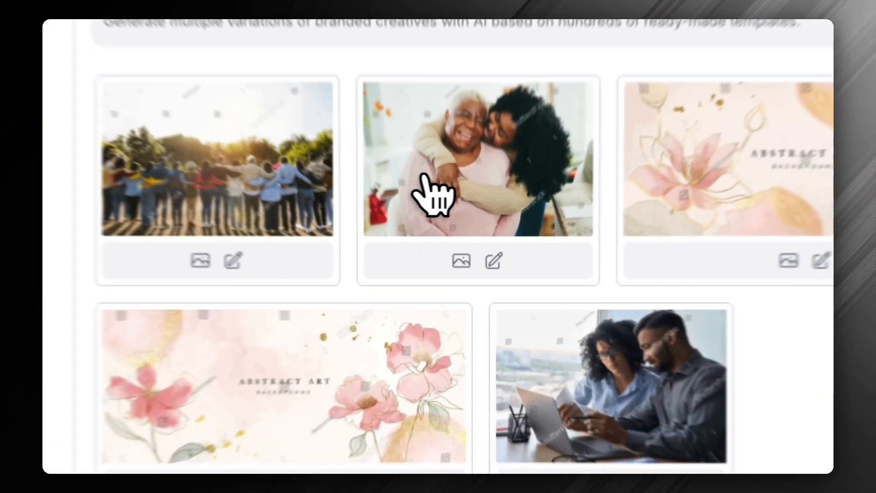
Select the photos of the two hugging women and the couple with a laptop, and generate more suggestions
left_click(461, 236)
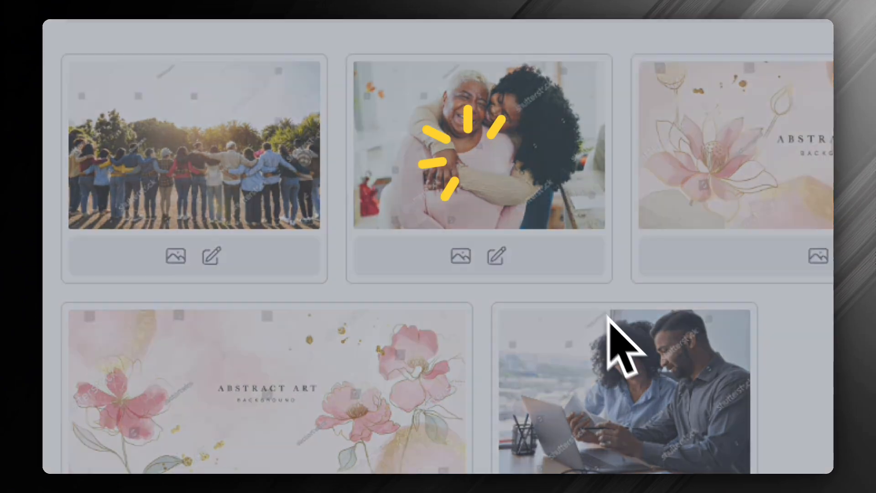
left_click(442, 208)
left_click(577, 347)
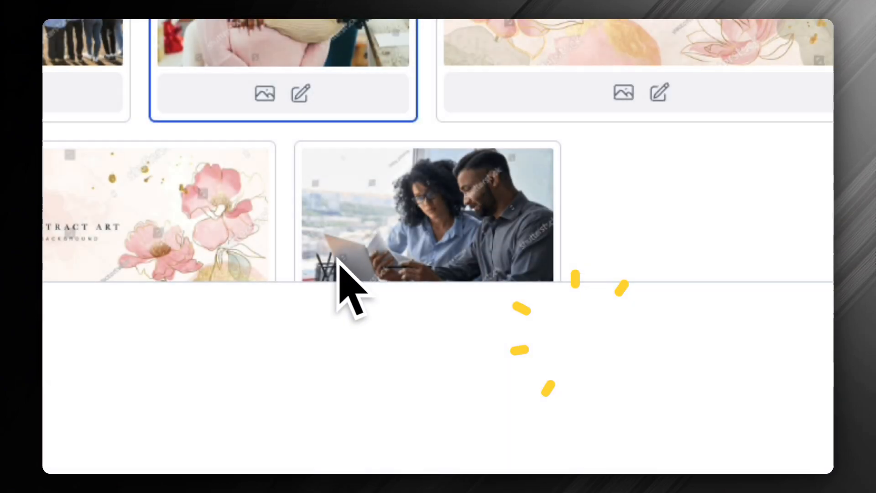
left_click(468, 221)
left_click(598, 353)
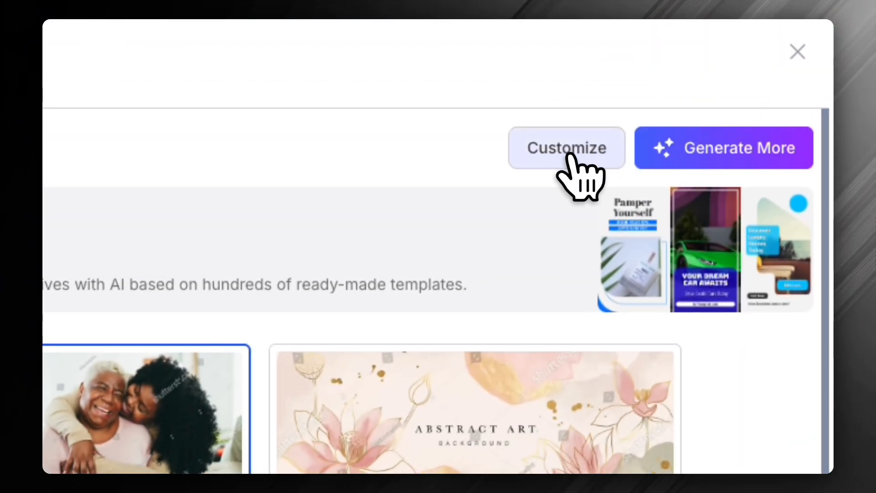
left_click(760, 153)
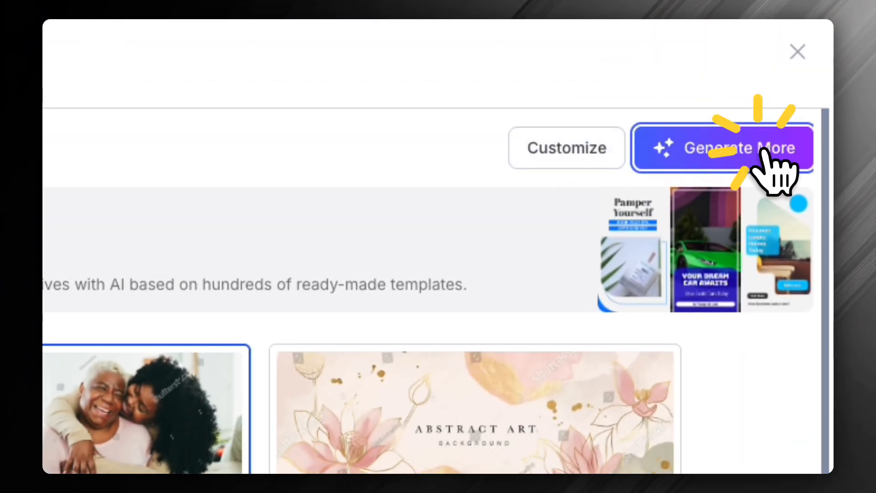
scroll(381, 320, "down", 4)
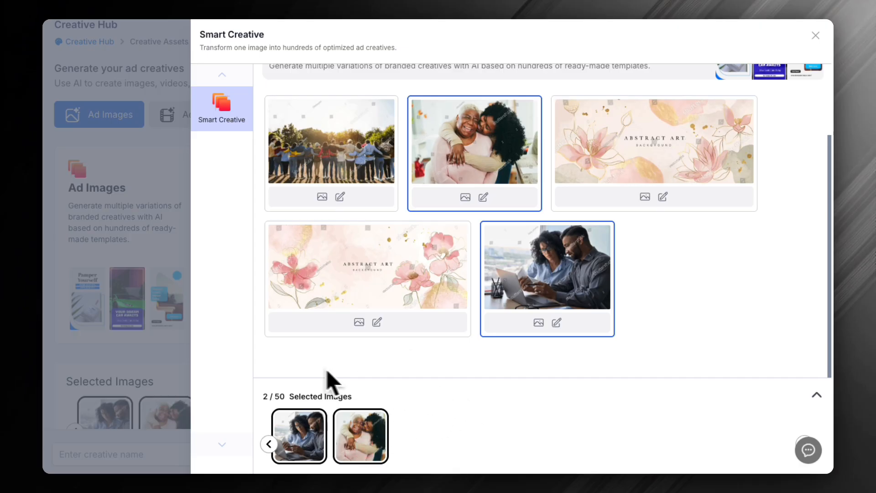
Close the Smart Creative suggestions and remove both chosen photos from the selected images
left_click(162, 360)
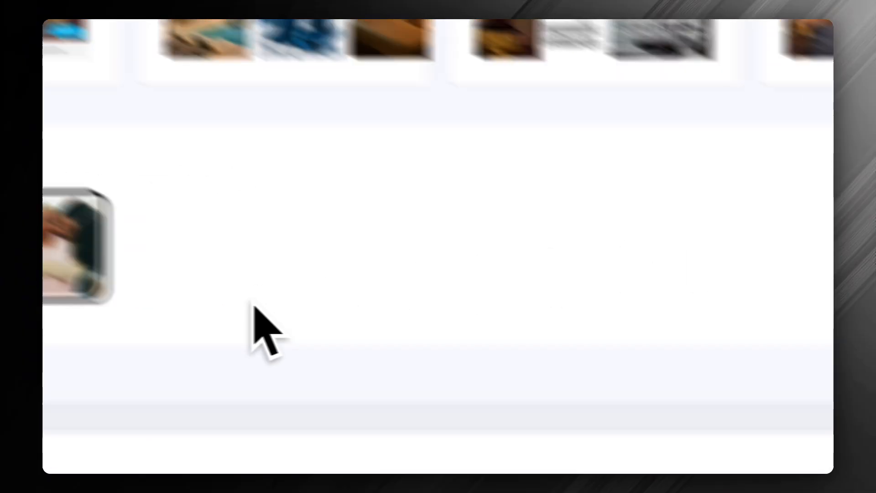
left_click(297, 281)
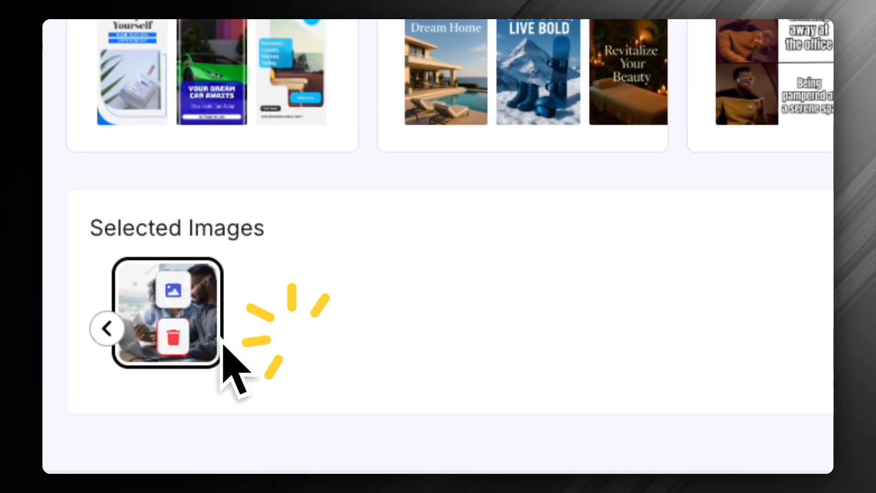
left_click(174, 336)
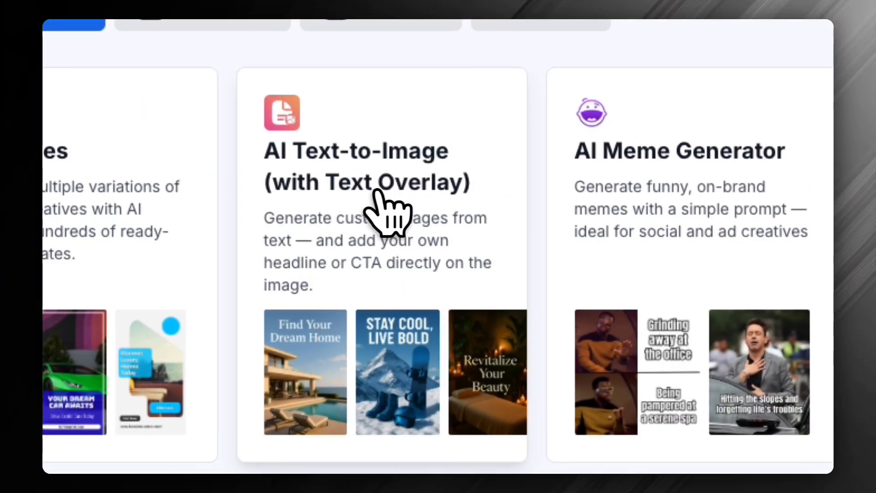
Open the AI Text-to-Image generator and describe the background as "Create a image of a person looking at a laptop with excitement"
left_click(343, 185)
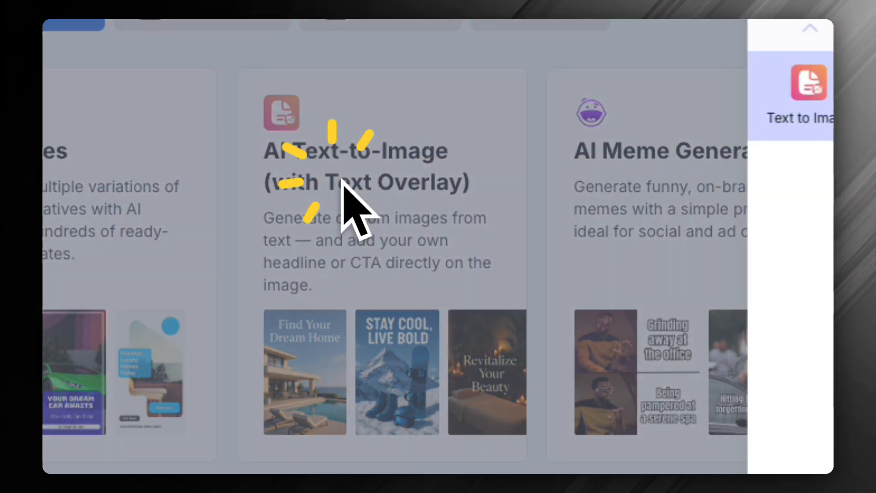
left_click(491, 332)
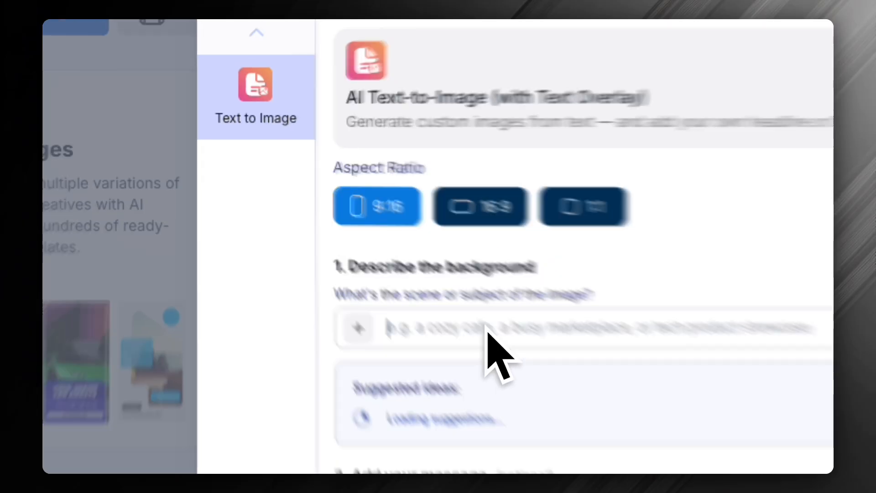
type("Create a image of a person looking at a laptop with excitemen")
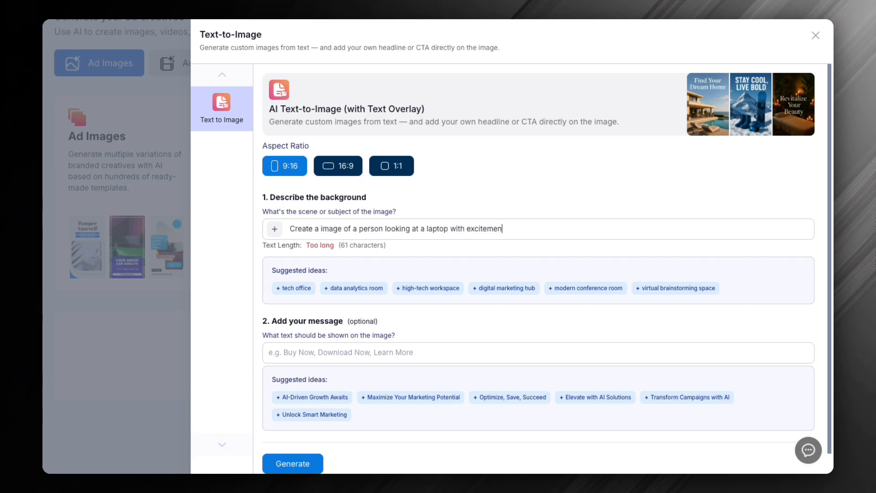
Set the image's message to "Ads That Run Themselves" and generate the 9:16 image
left_click(336, 352)
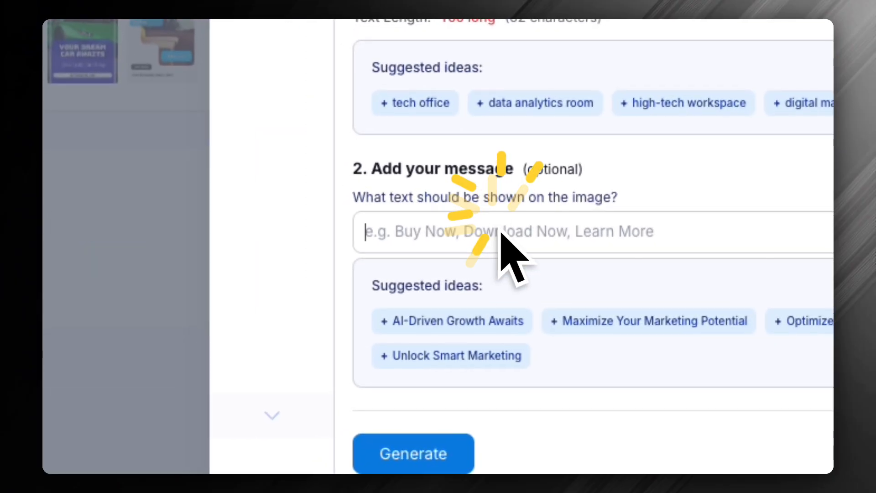
type("Ad")
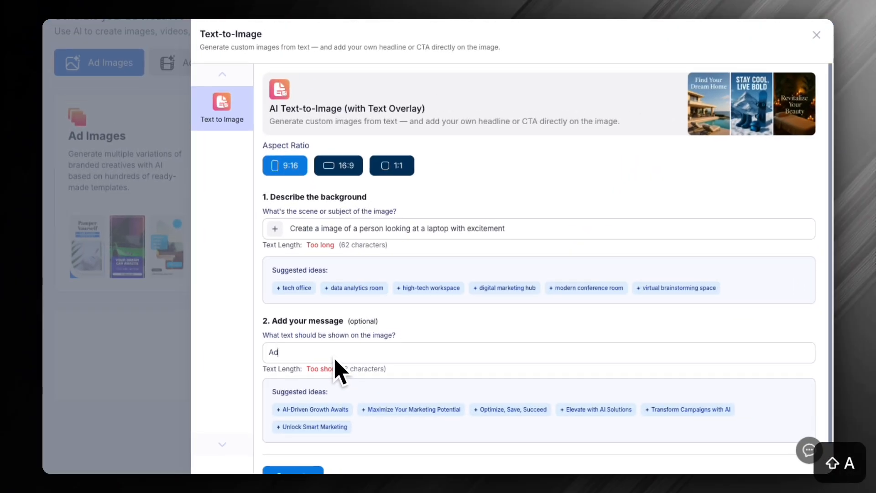
type("s That R")
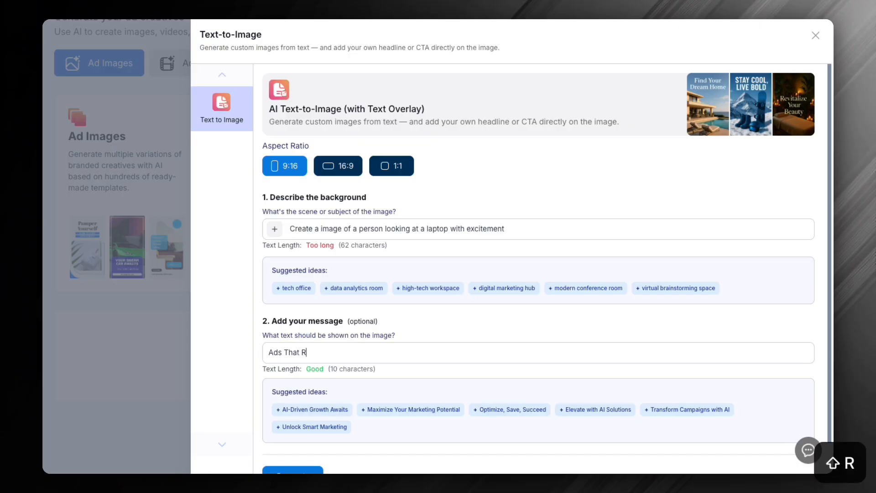
type("un Themselves")
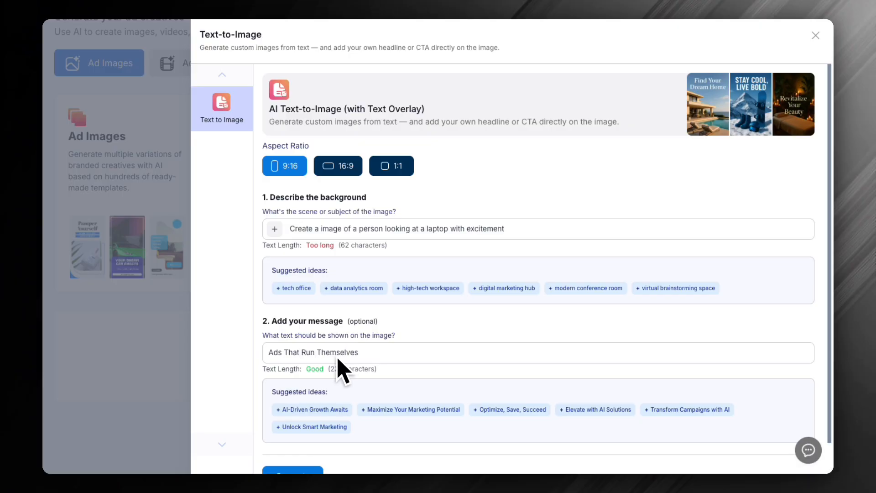
scroll(340, 369, "down", 1)
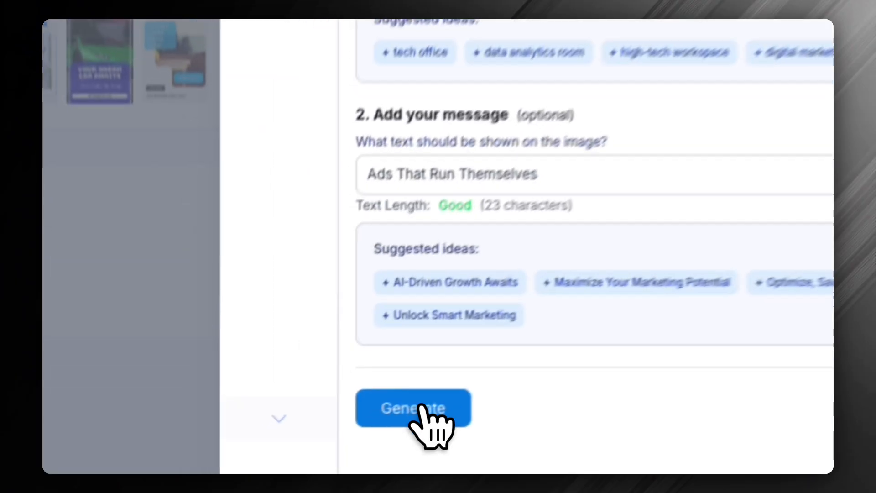
left_click(294, 434)
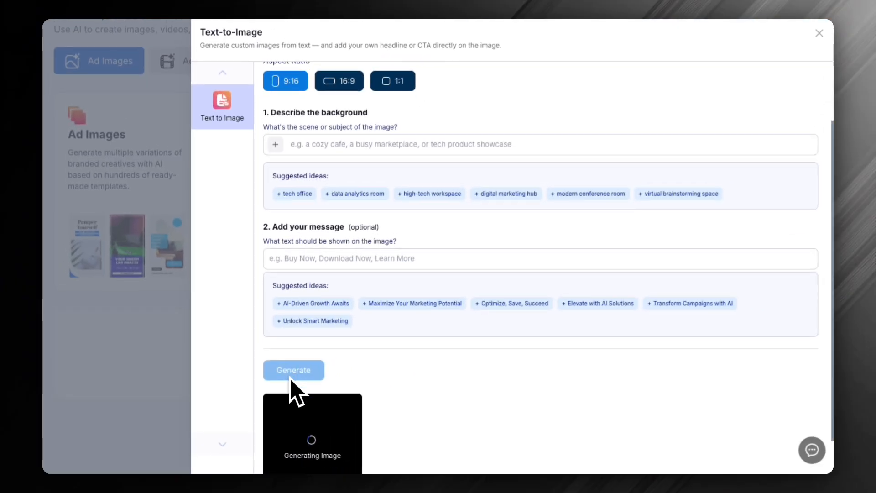
scroll(298, 379, "up", 2)
scroll(299, 369, "down", 3)
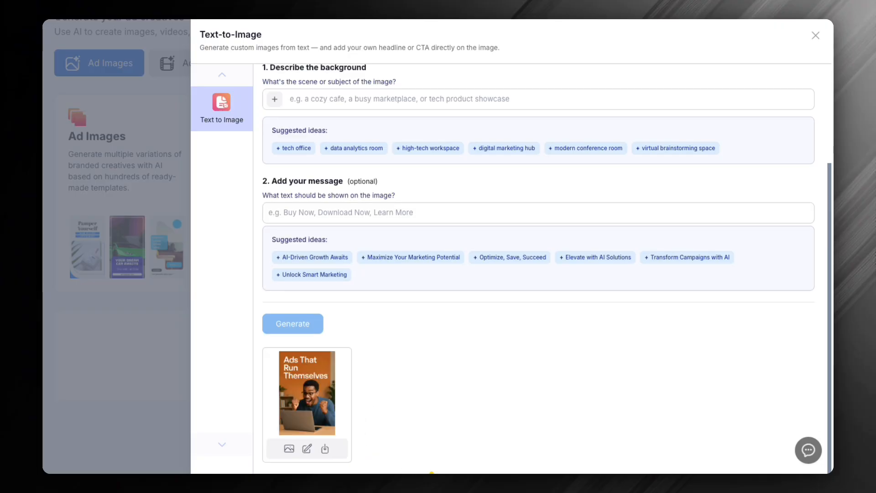
View the generated "Ads That Run Themselves" image at full size, and close the preview
left_click(289, 450)
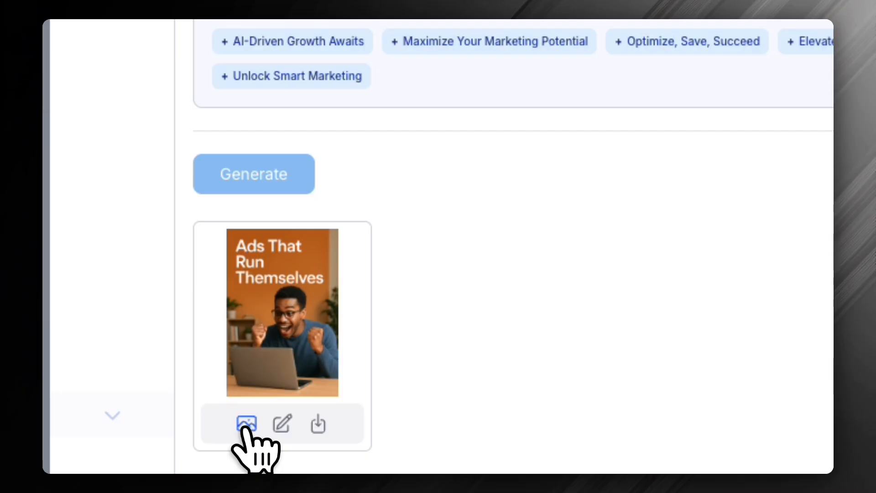
left_click(245, 427)
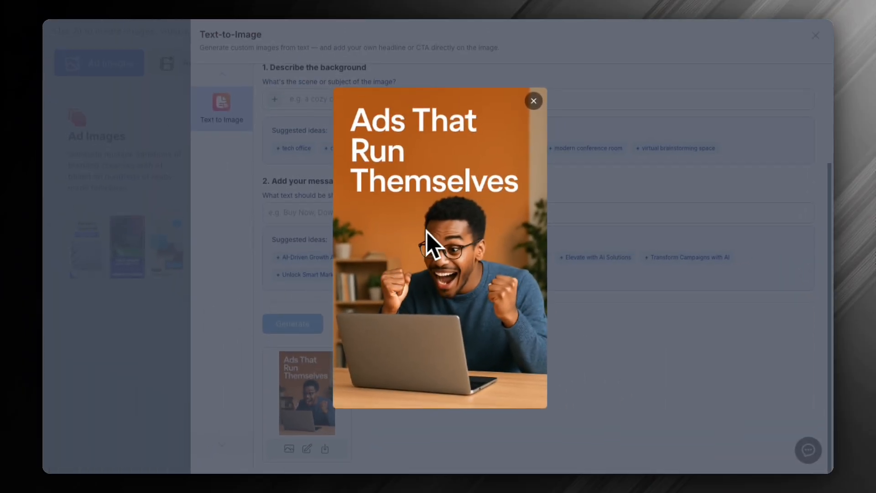
left_click(534, 101)
Switch the aspect ratio to 1:1 and close the Text-to-Image generator
scroll(469, 196, "up", 3)
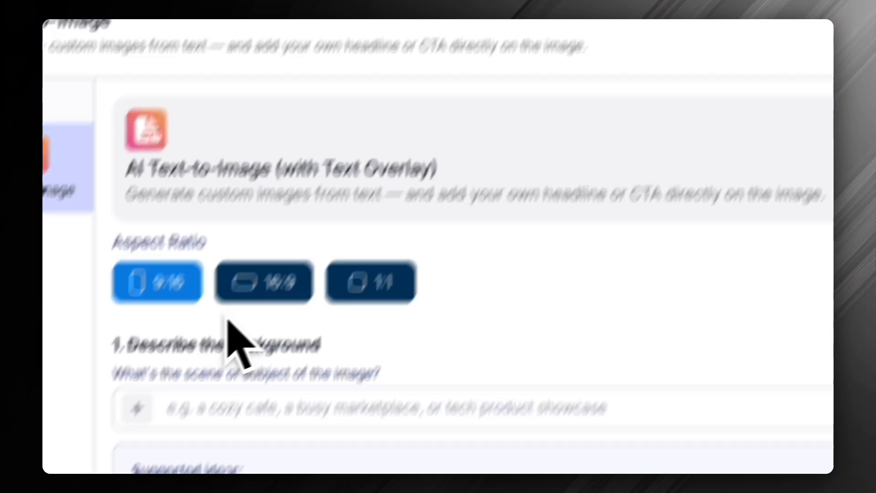
left_click(336, 283)
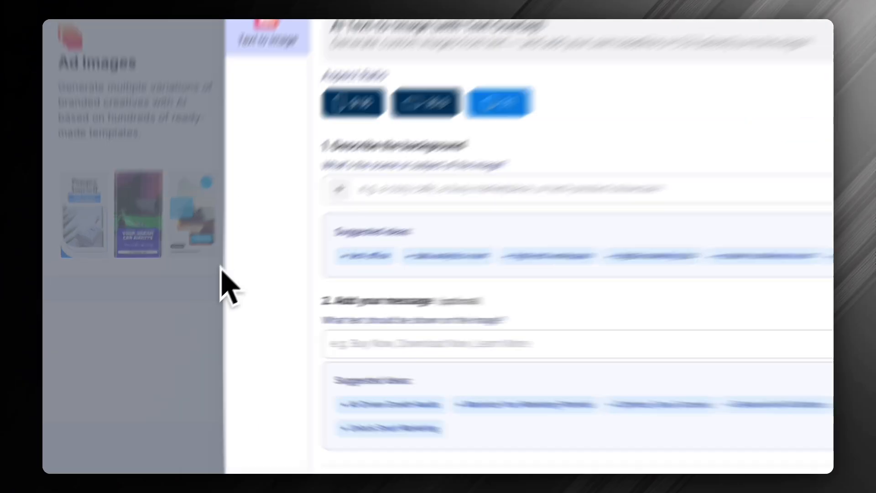
left_click(159, 332)
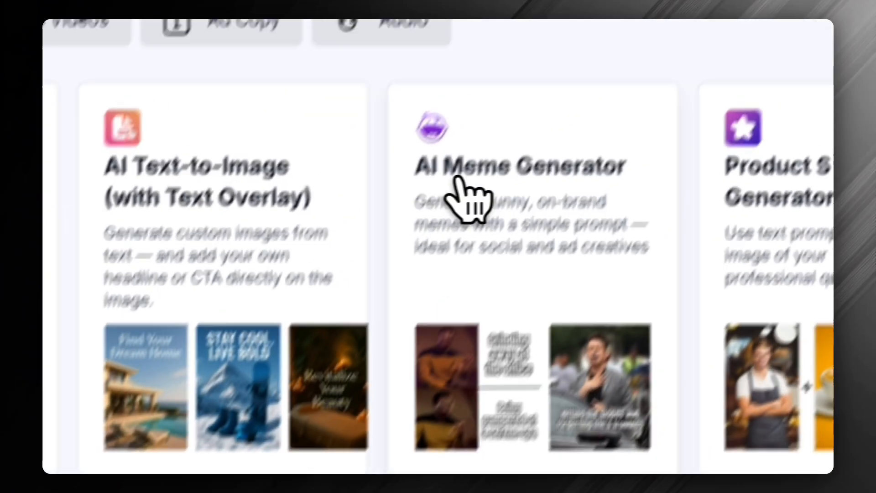
Open the AI Meme Generator to examine its prompt form, and close it
left_click(537, 181)
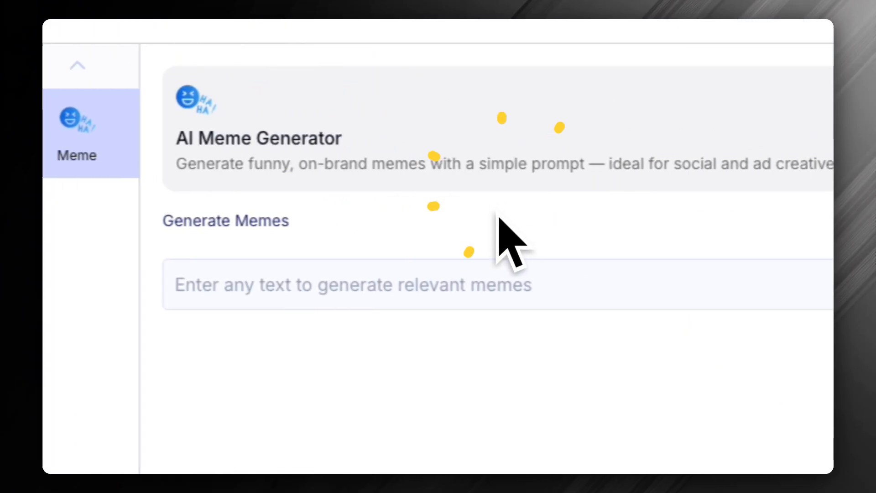
left_click(335, 279)
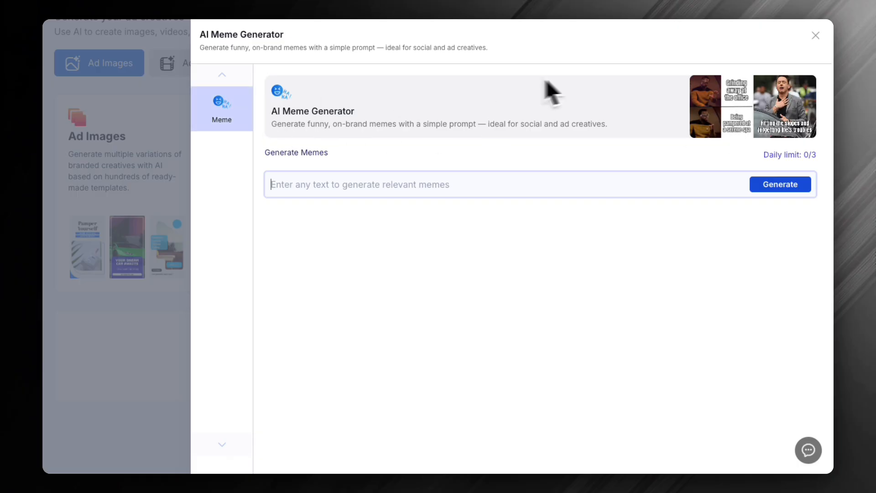
left_click(815, 35)
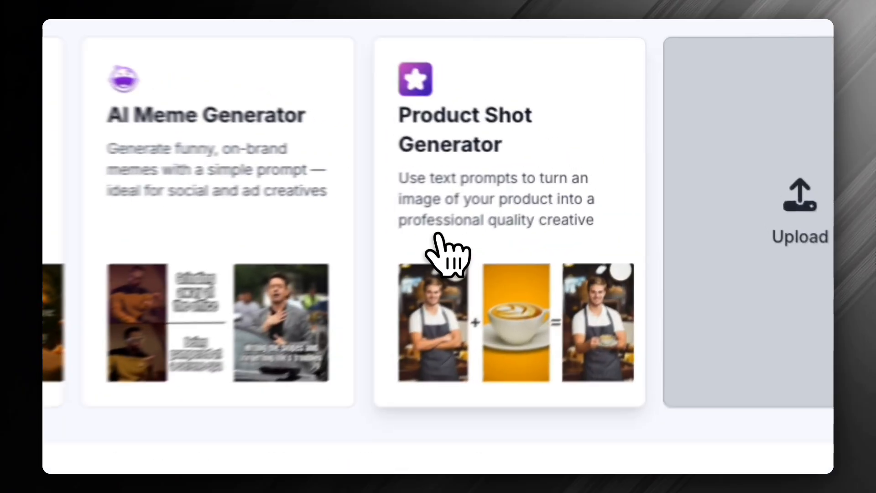
Open the Product Shot Generator and add the orange phone image from the media library
left_click_drag(554, 192, 579, 210)
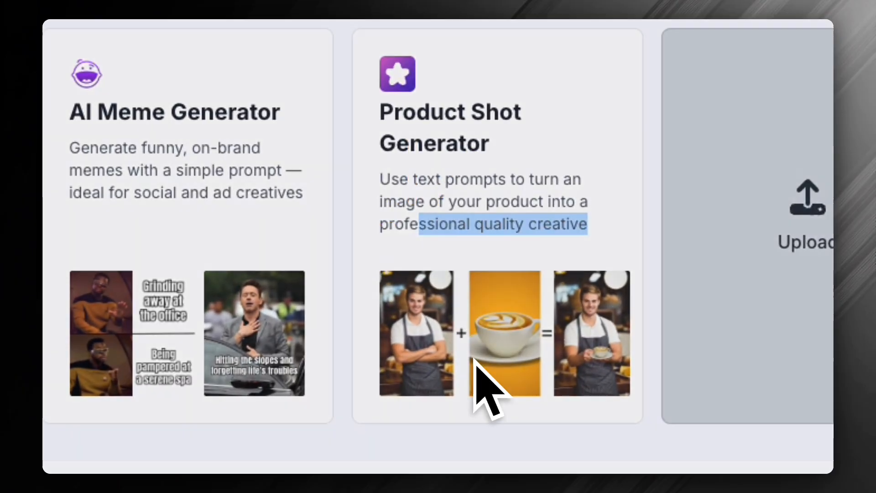
left_click(479, 371)
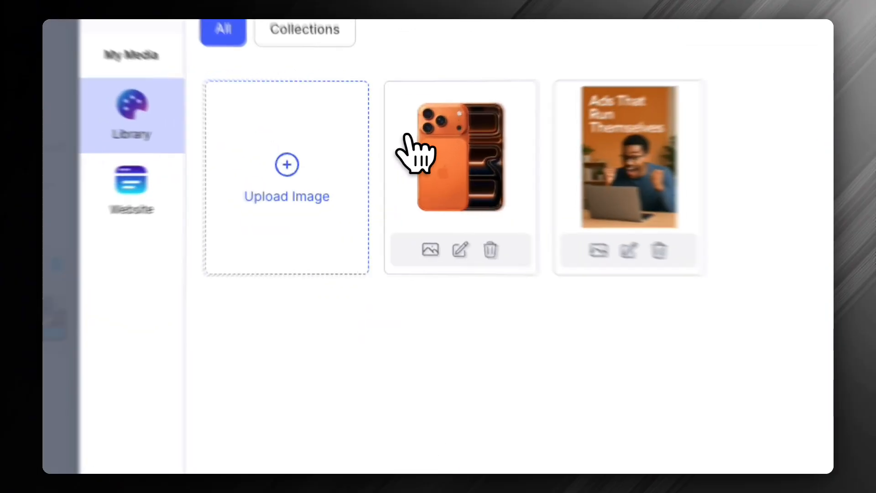
left_click(422, 159)
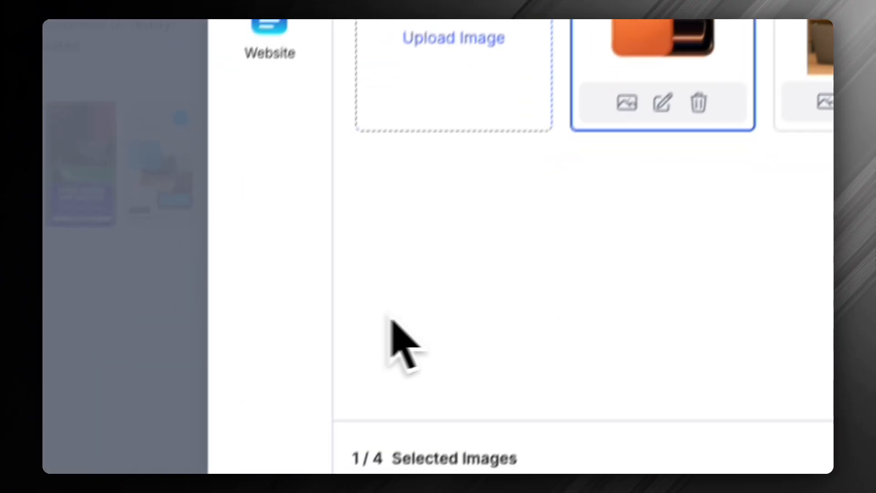
left_click(236, 339)
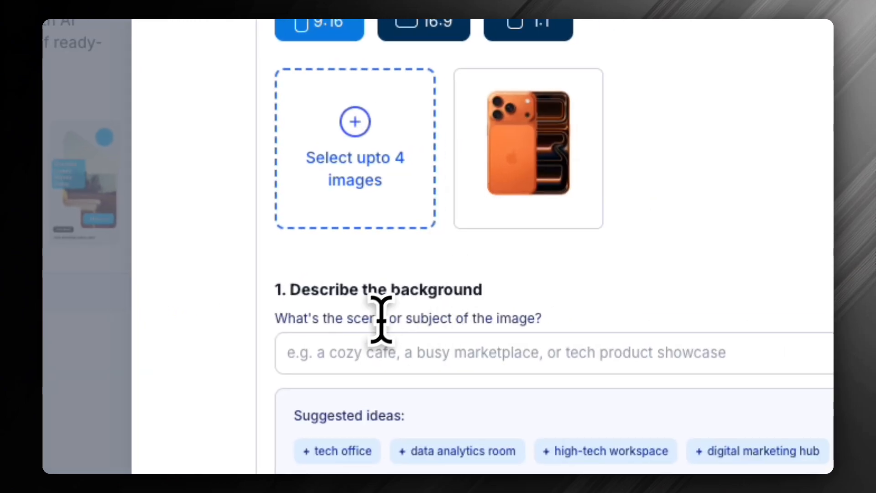
Describe the background as "Ad illustration of this phone and water running over it with a waterfall to showcase how durable and waterproof the phone is"
left_click(367, 358)
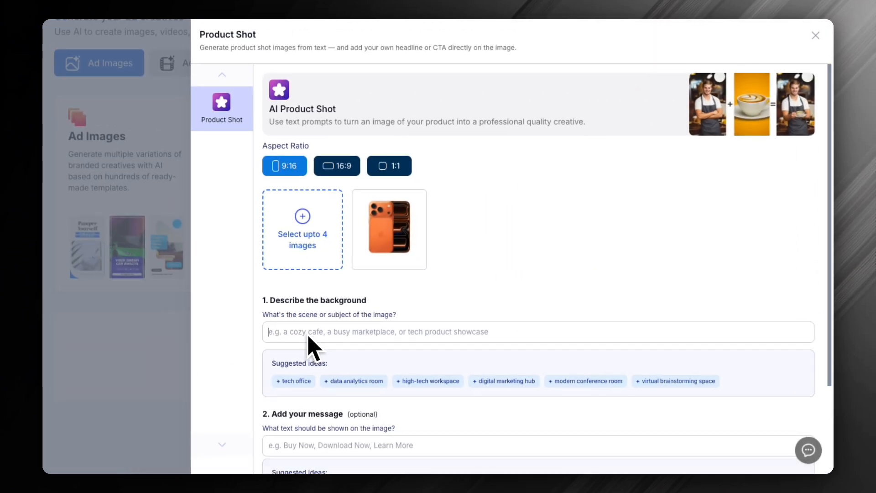
type("lll")
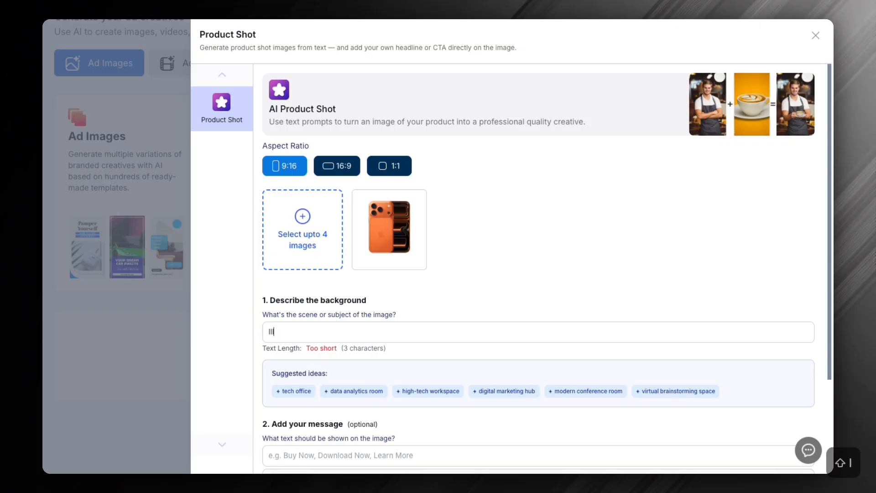
type("u")
key("BackSpace")
key("BackSpace")
key("BackSpace")
key("BackSpace")
type("Ad")
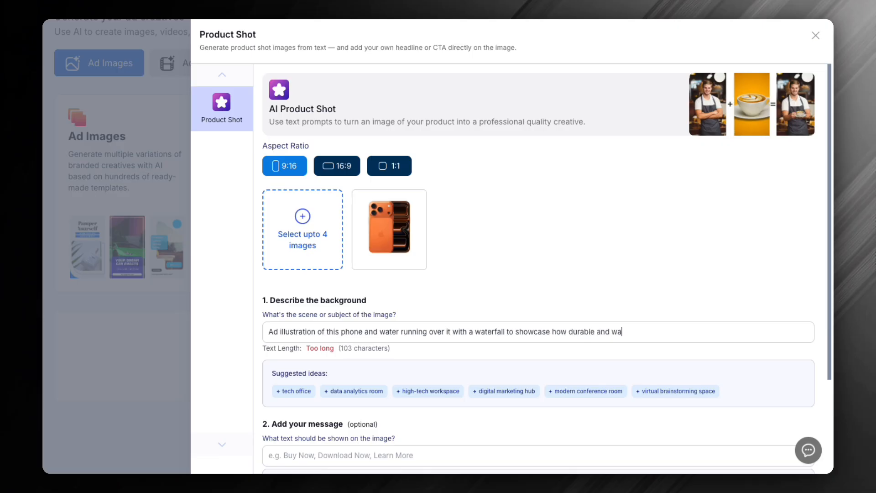
type("oof the phone ")
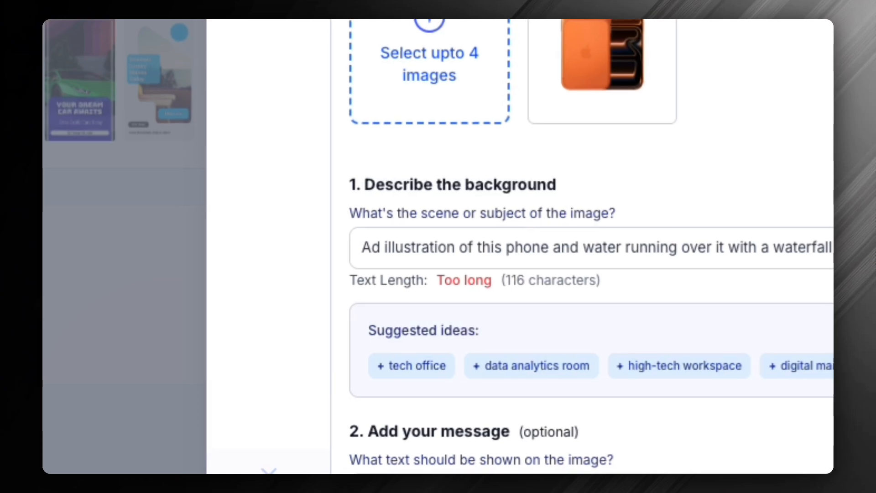
type("is")
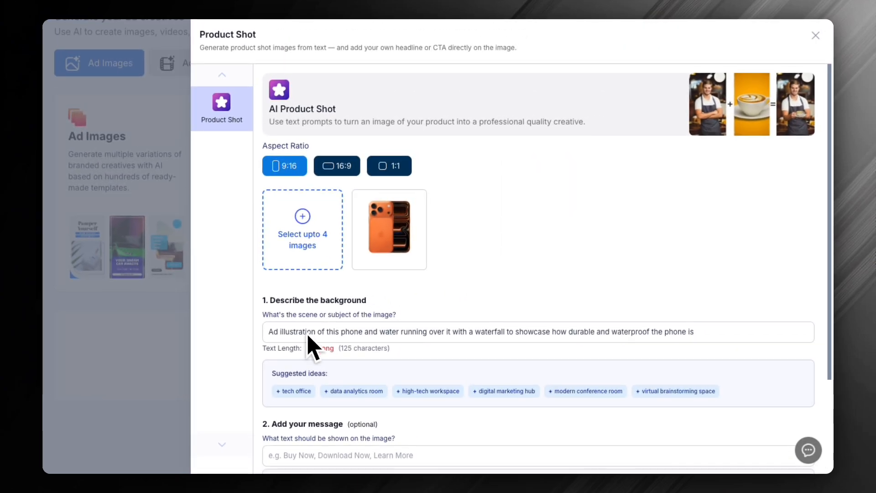
Generate the product shot without a message and view the resulting image at full size, closing the preview
scroll(379, 352, "down", 2)
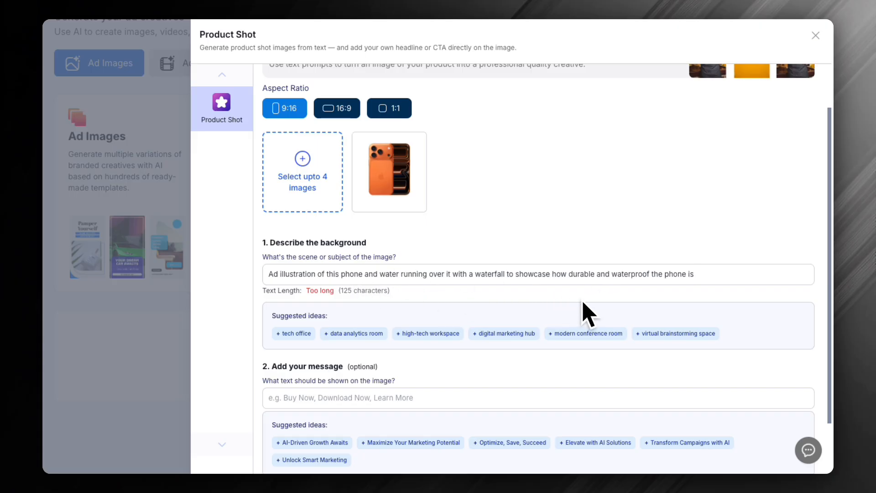
scroll(586, 312, "down", 1)
scroll(625, 274, "down", 2)
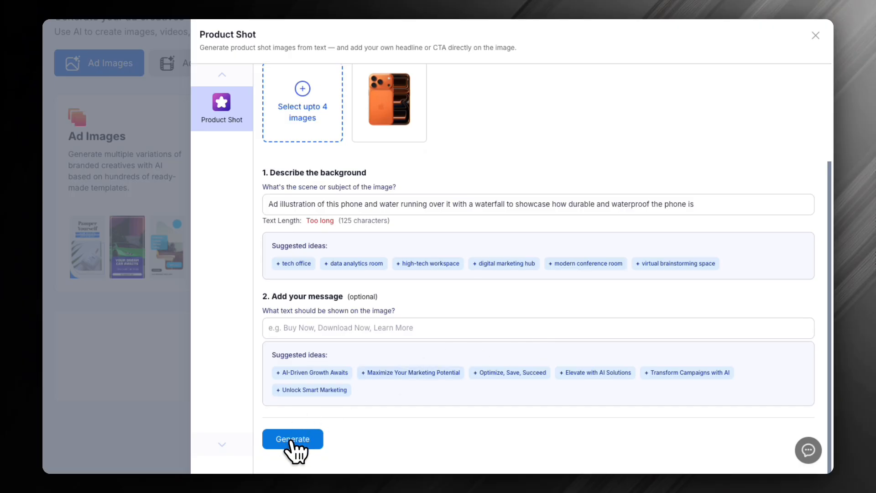
left_click(293, 439)
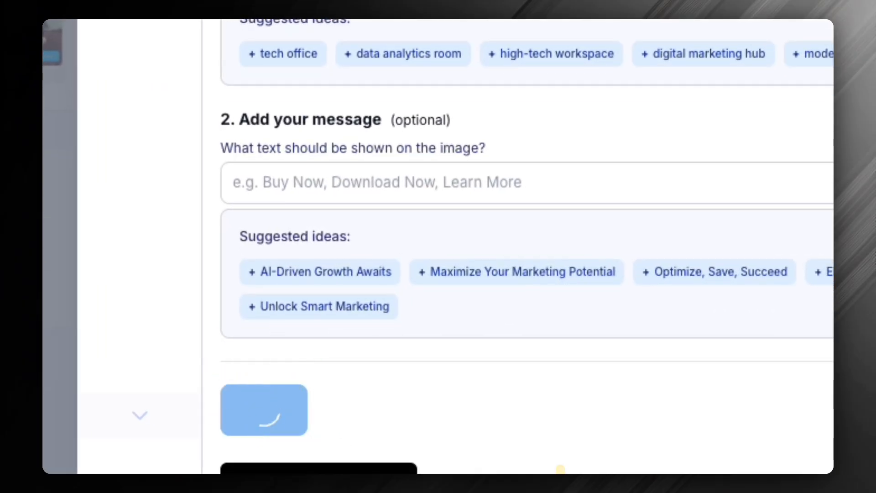
left_click(281, 424)
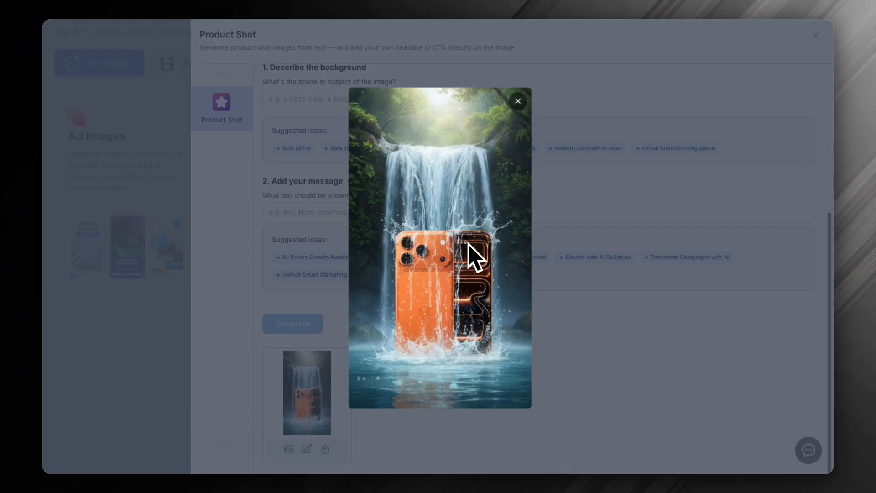
left_click(517, 100)
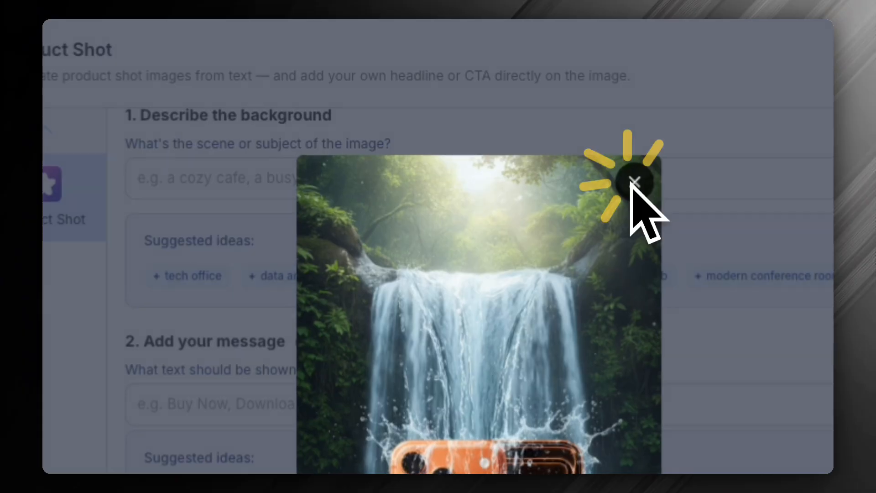
Add the picture of the excited man at a laptop from the media library as a second source image, accepting its crop
left_click(301, 99)
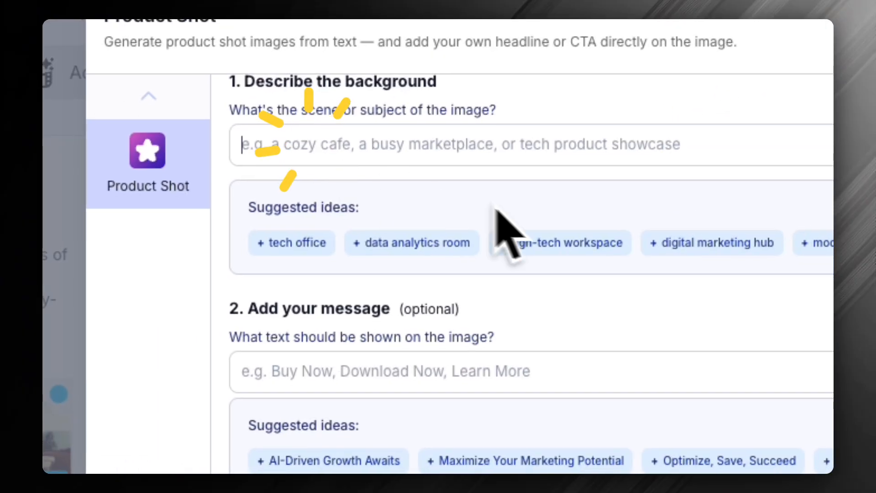
scroll(497, 210, "up", 3)
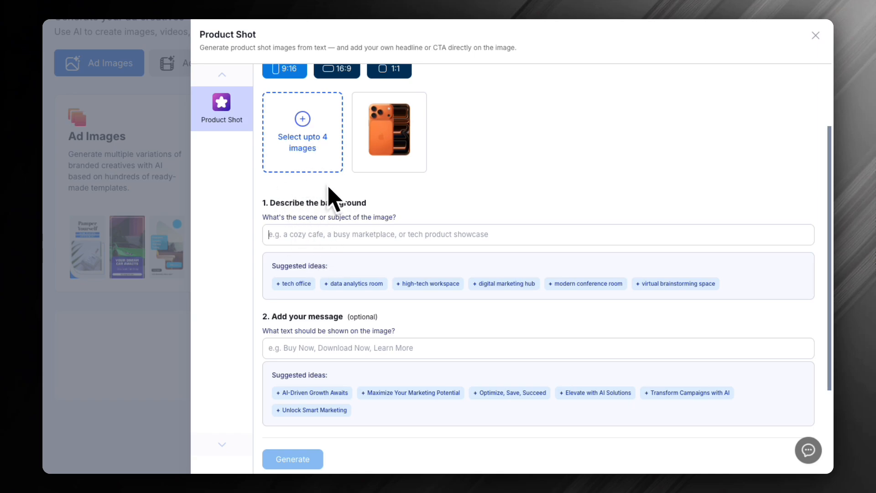
left_click(297, 157)
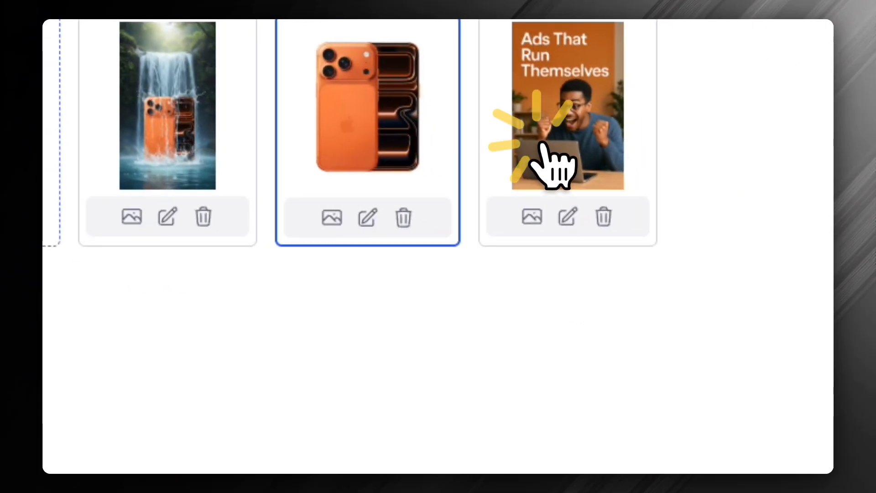
left_click(543, 153)
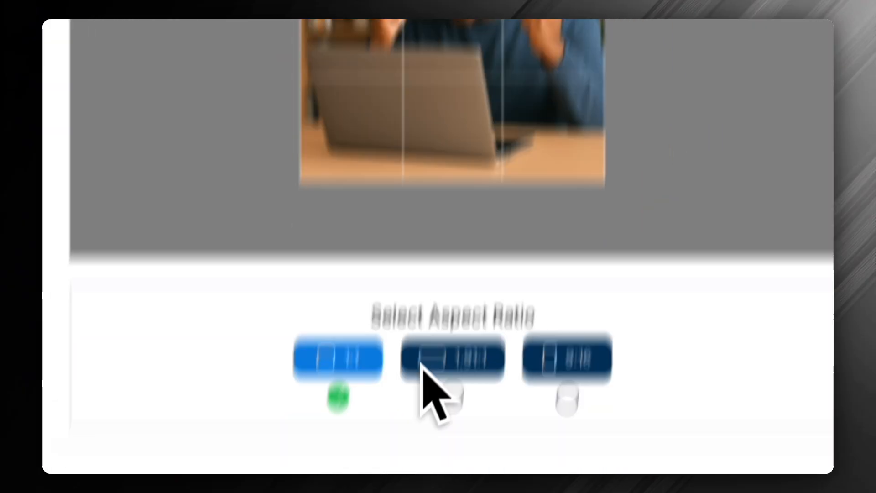
left_click(617, 365)
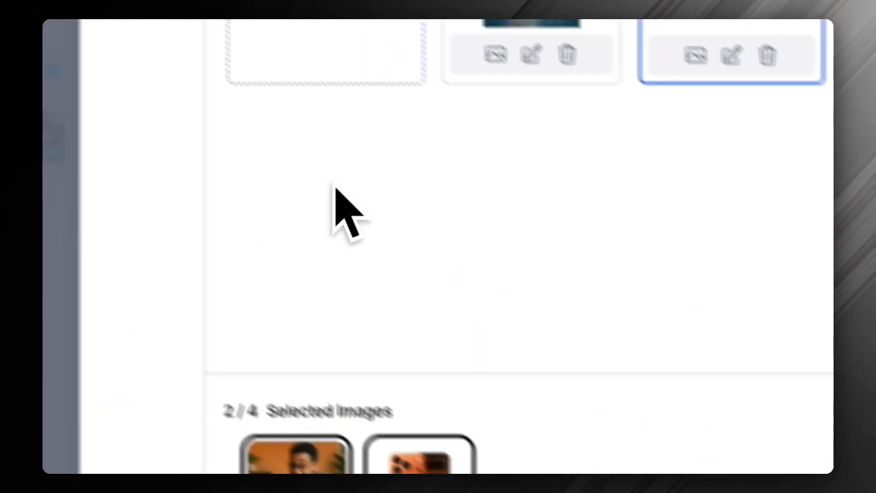
left_click(227, 237)
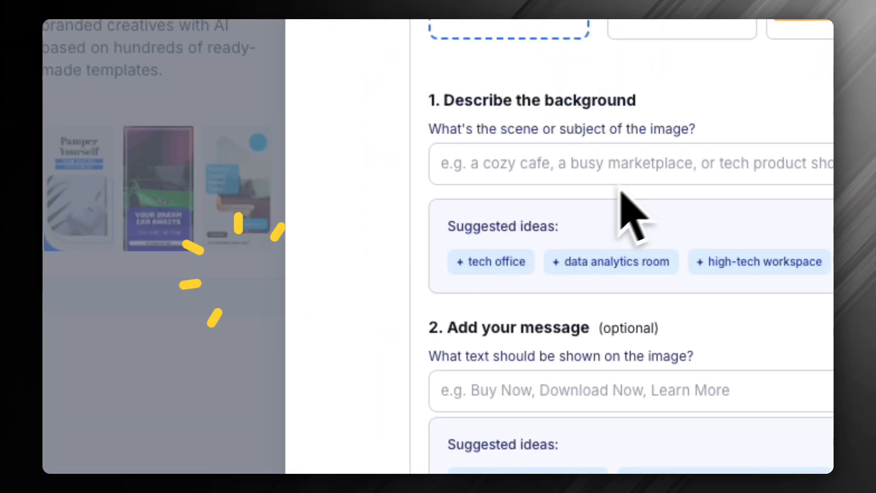
Describe the background as "Man holding phone excited" and generate the product shot without a message
left_click(413, 249)
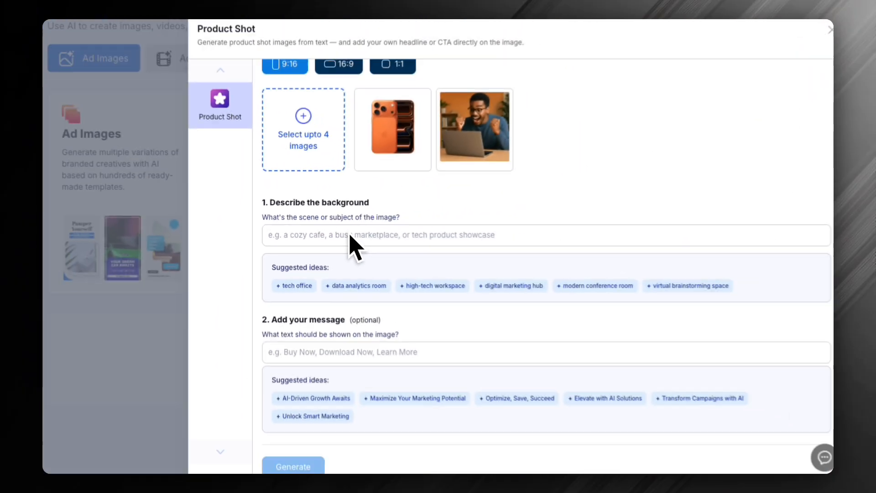
type("Man holding phone excited")
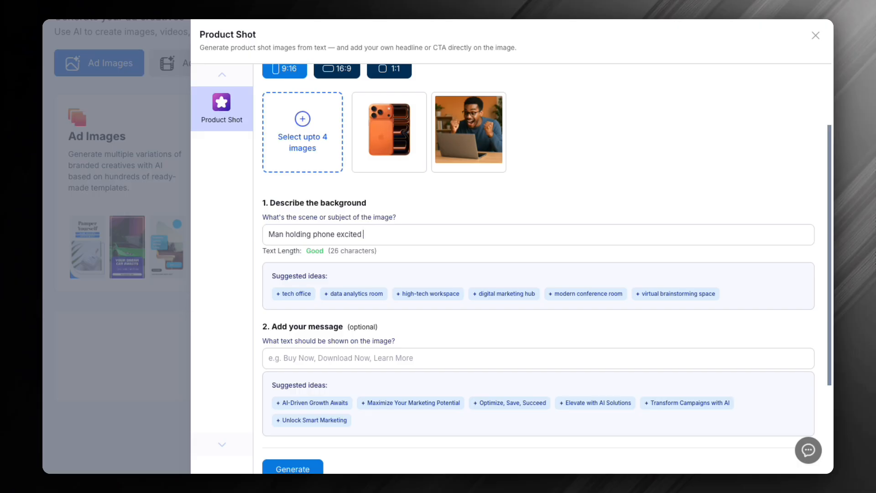
scroll(397, 315, "down", 5)
left_click(297, 352)
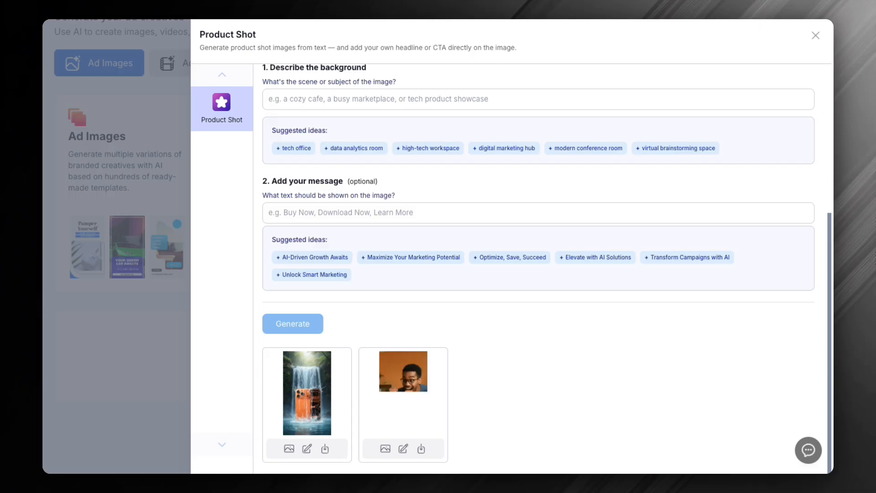
View the generated image of the man holding the phone at full size, close the preview, and review the source images
left_click(386, 448)
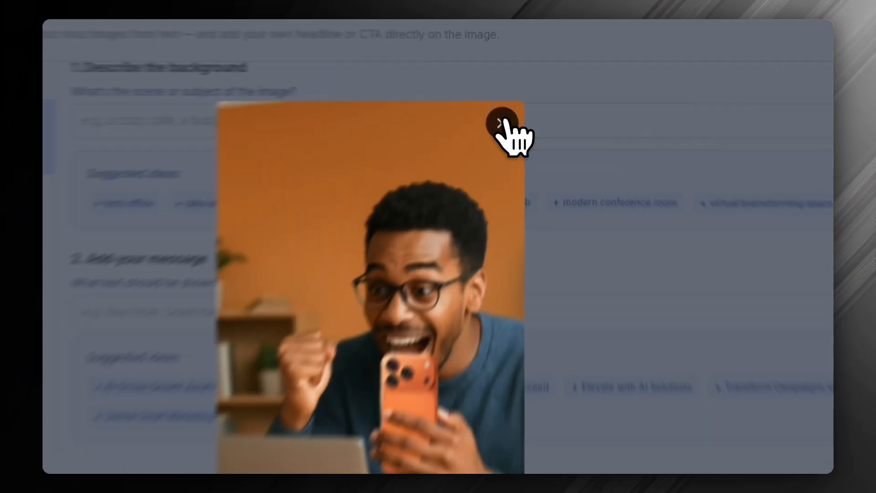
left_click(519, 100)
scroll(463, 235, "up", 3)
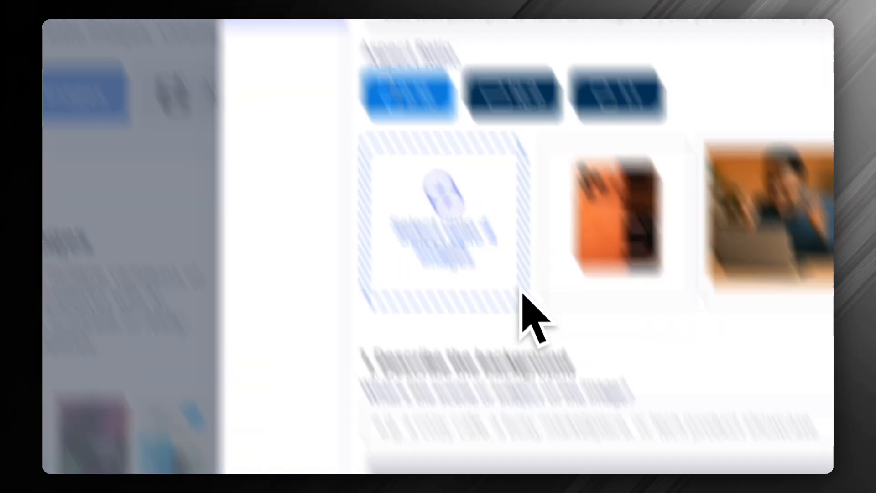
scroll(415, 243, "down", 5)
left_click(343, 156)
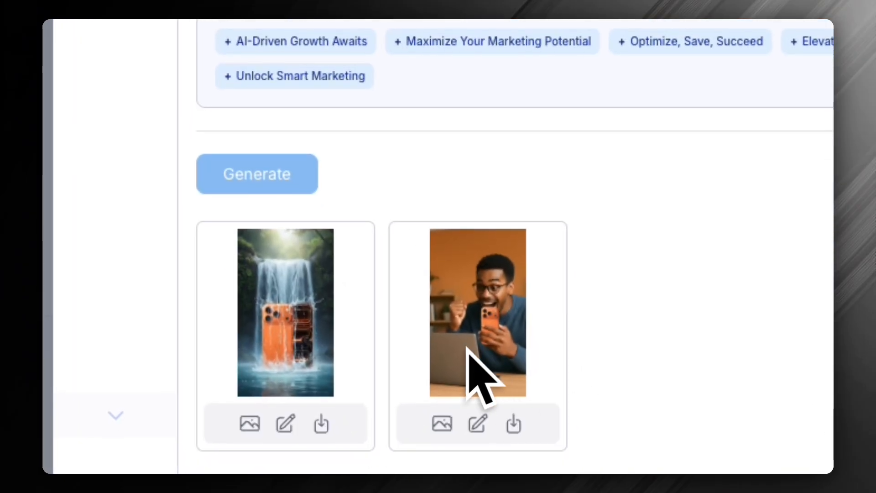
Open the waterfall phone image in the editor and insert the "Keep it real" font combination
left_click(286, 424)
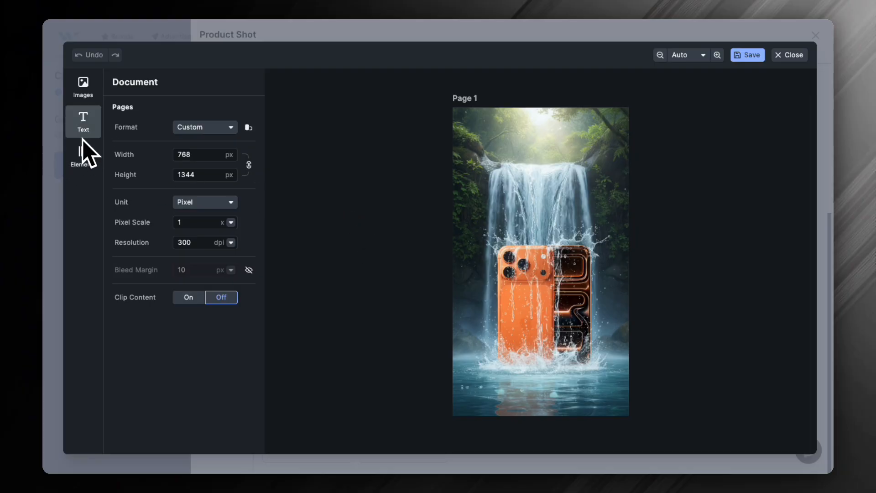
left_click(84, 154)
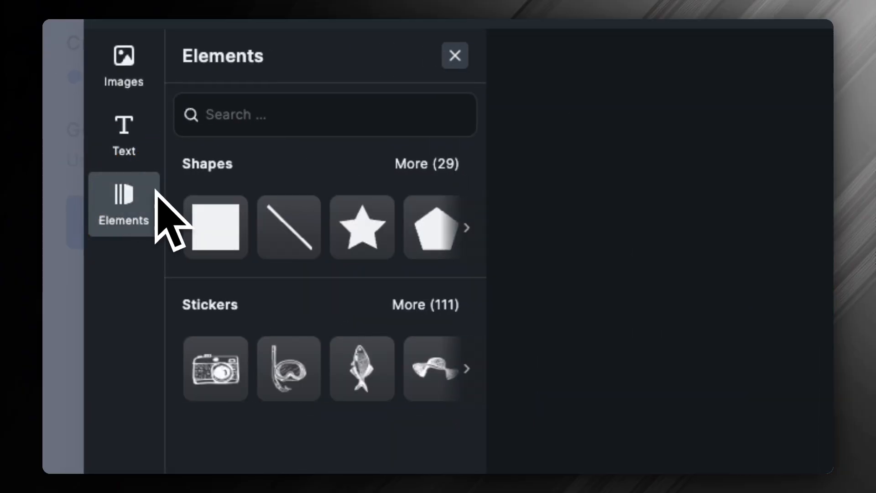
left_click(124, 134)
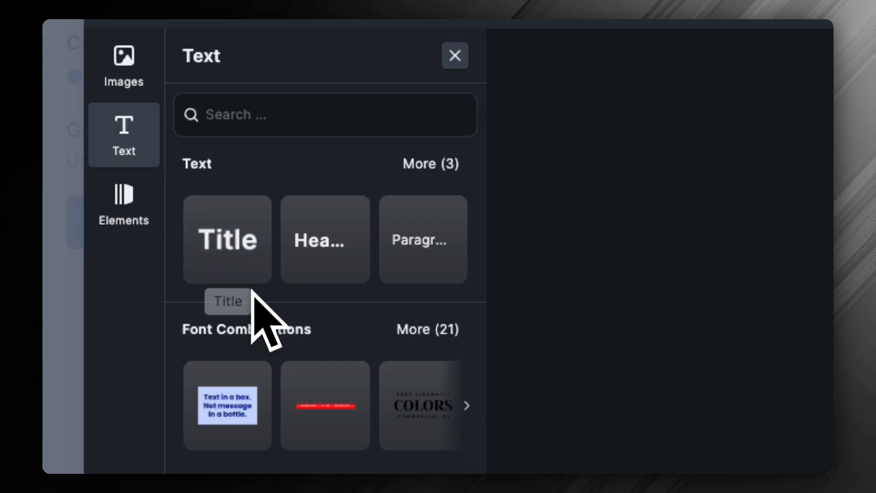
left_click(442, 329)
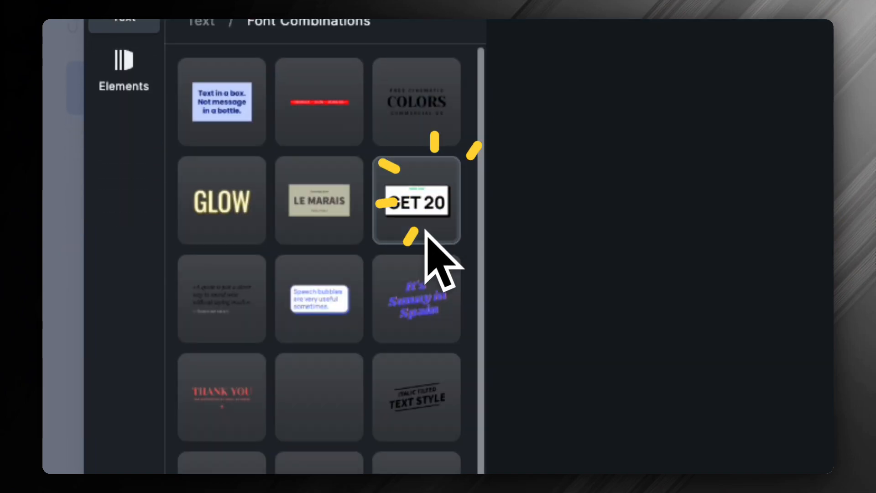
scroll(410, 264, "down", 2)
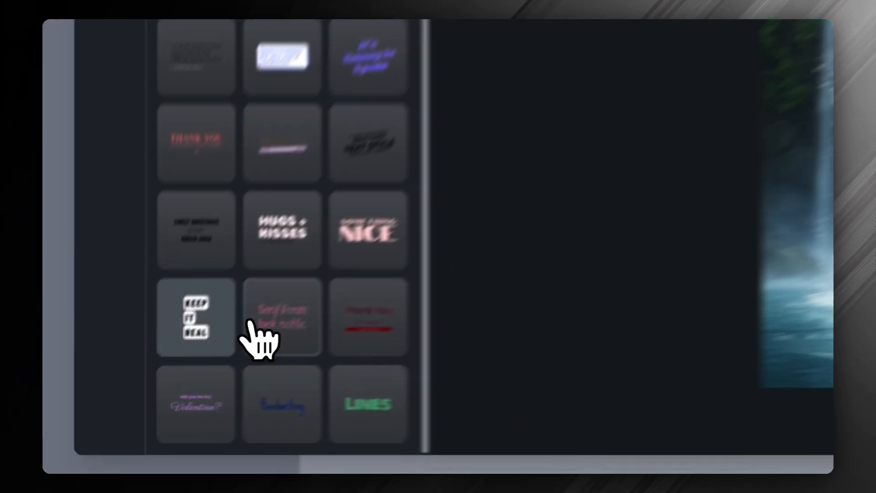
left_click(142, 388)
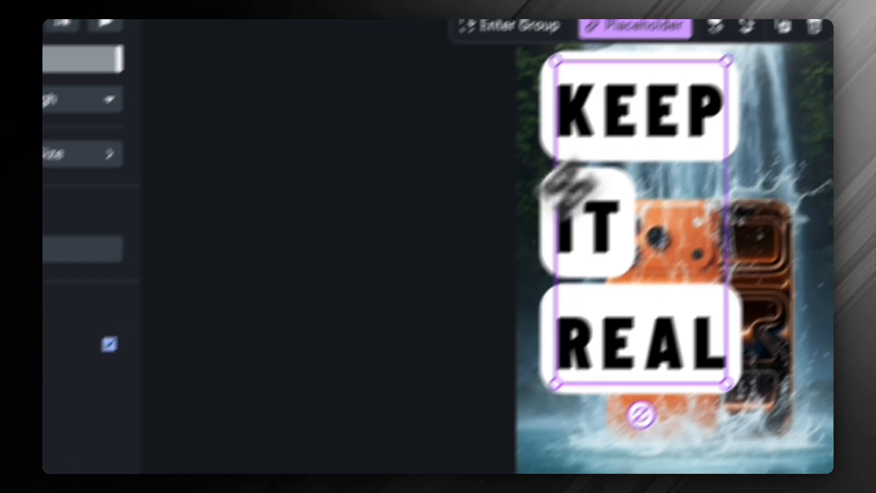
double_click(610, 159)
key("super+a")
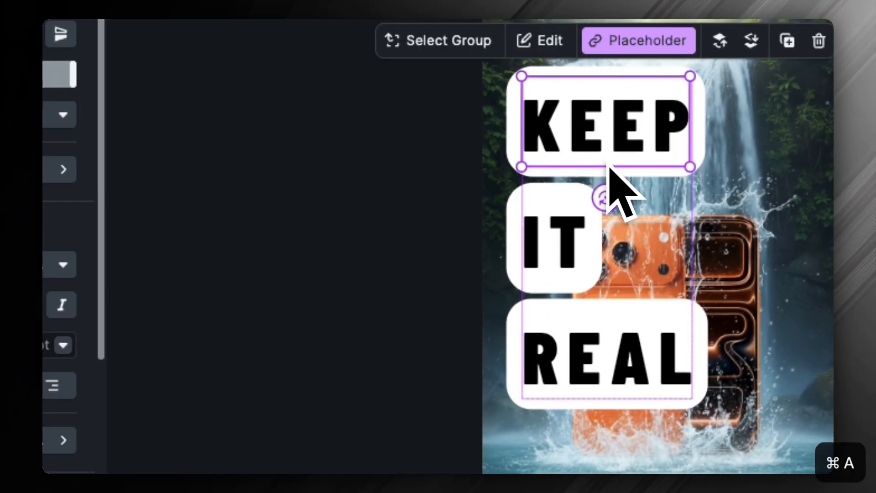
double_click(609, 118)
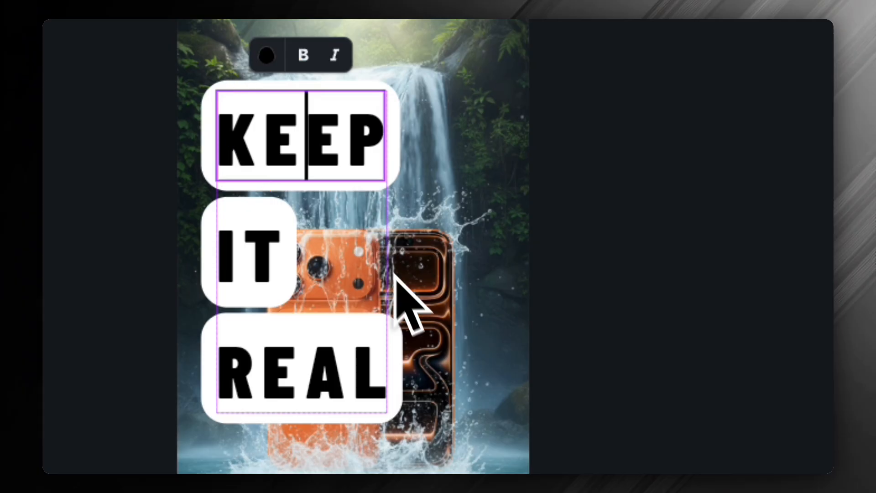
left_click(614, 369)
left_click(294, 319)
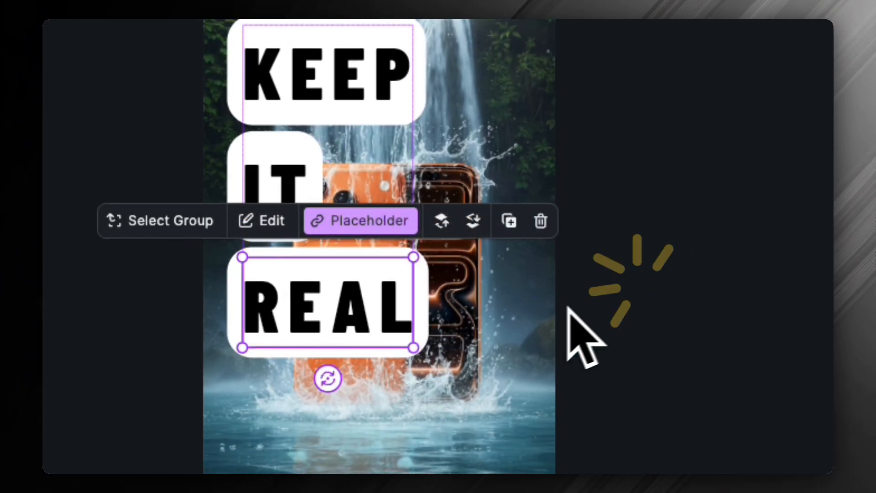
left_click(566, 307)
Scale down the "Keep it real" text group and place it in the image's upper-left area above the phone
left_click_drag(443, 259, 432, 175)
left_click_drag(448, 467, 378, 382)
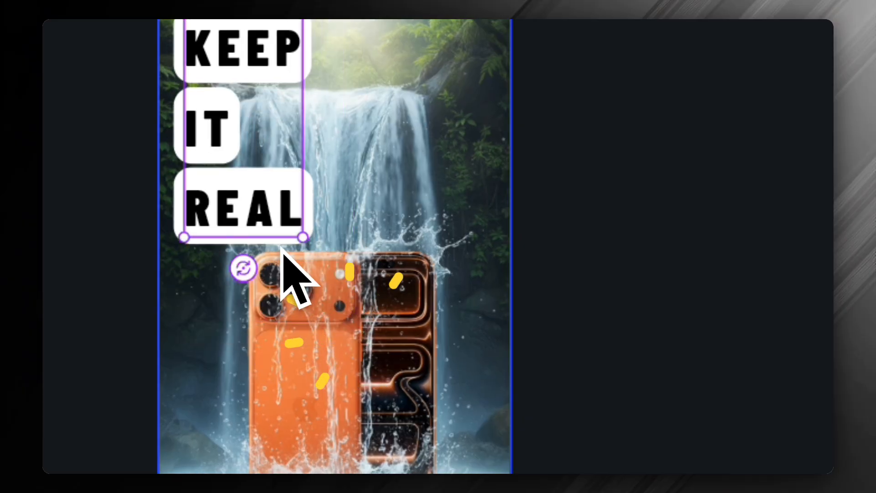
mouse_move(239, 185)
left_mouse_down()
mouse_move(259, 192)
mouse_move(241, 189)
mouse_move(242, 180)
left_mouse_up()
left_click(691, 209)
left_click(205, 205)
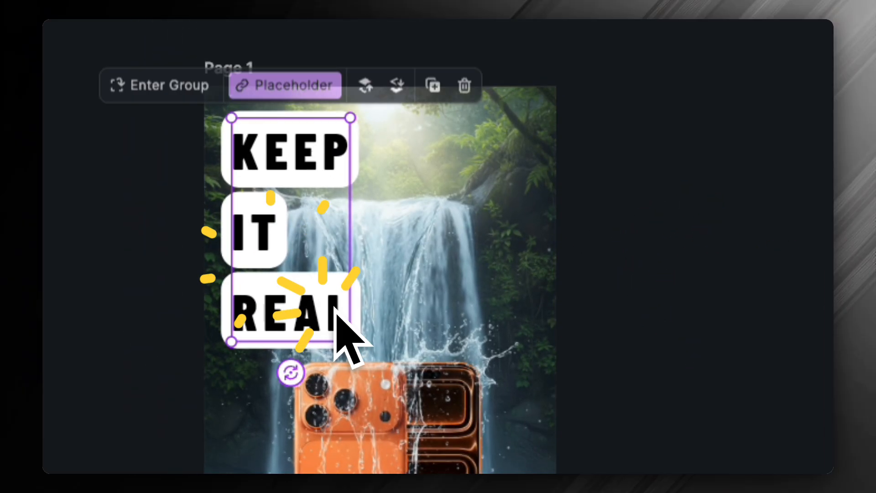
left_click_drag(350, 342, 407, 276)
left_click(637, 251)
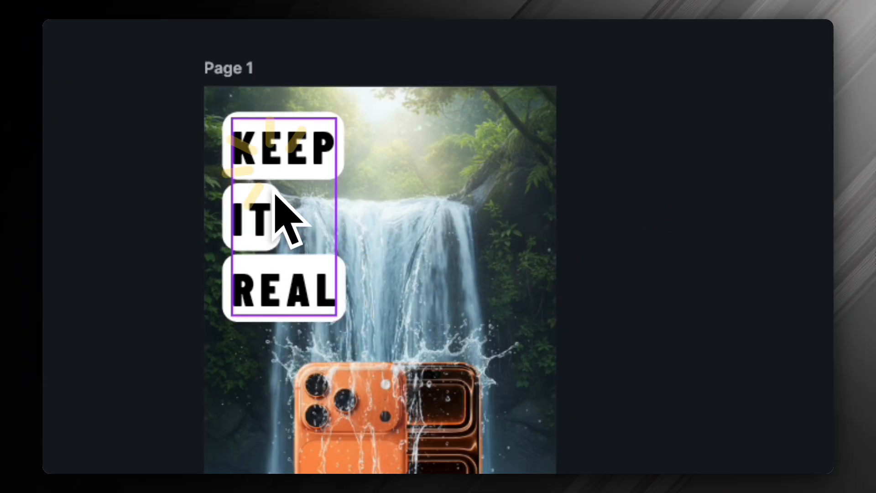
Replace the word KEEP in the text group with "LASTING IMPACT"
double_click(250, 153)
double_click(252, 153)
key("super+a")
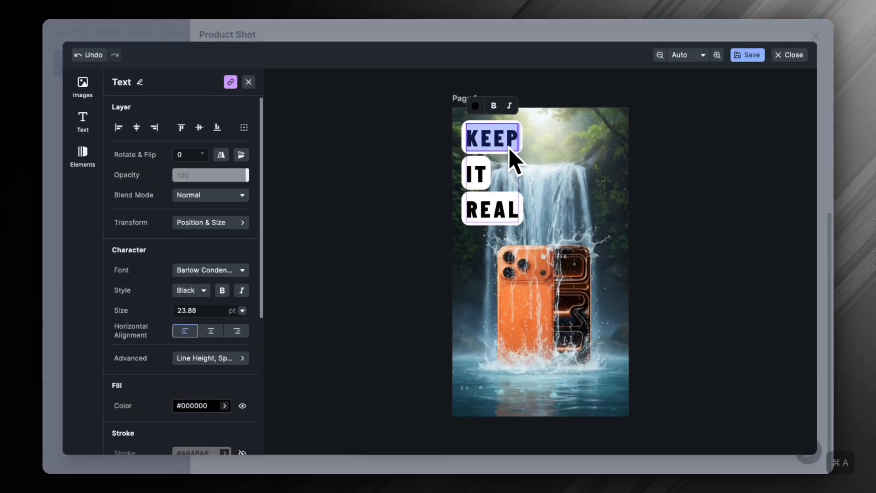
type("LAST")
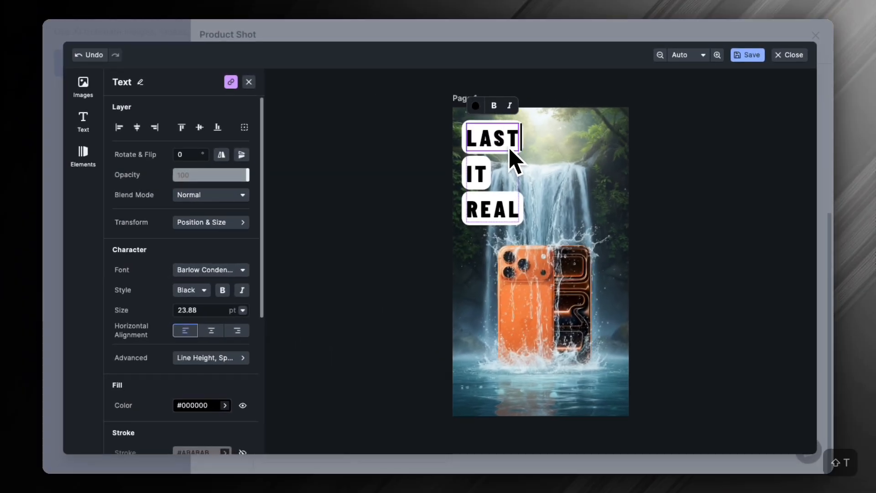
type("ING IMPACT")
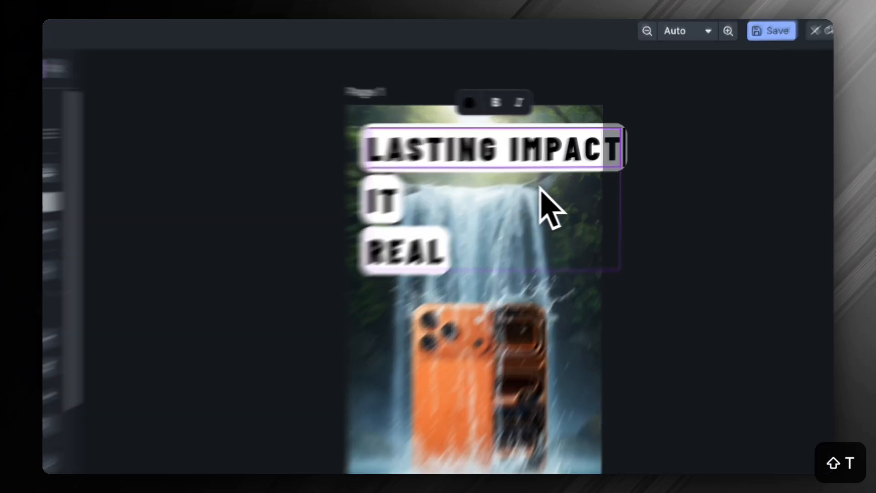
Shrink the LASTING IMPACT line slightly and reposition it so it fits within the image's width
left_click(651, 186)
left_click_drag(483, 157, 463, 160)
left_click_drag(566, 191, 519, 188)
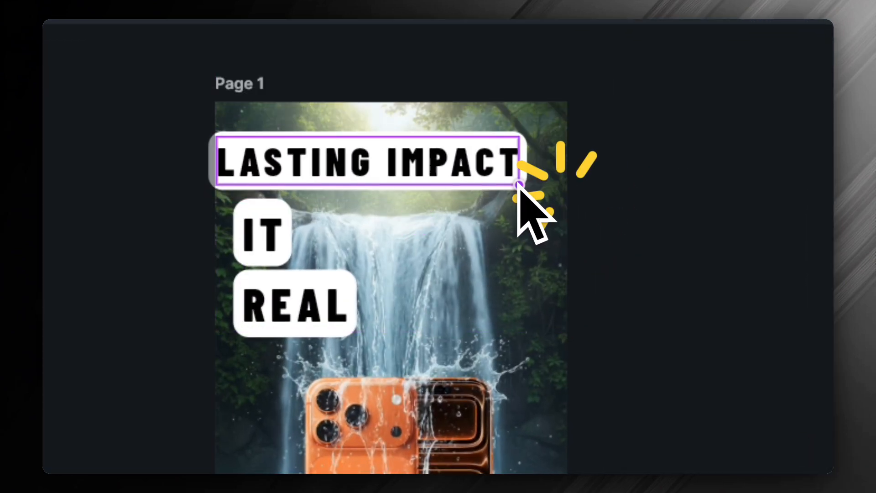
left_click_drag(405, 147, 452, 150)
Delete the IT line from the text group
left_click(274, 249)
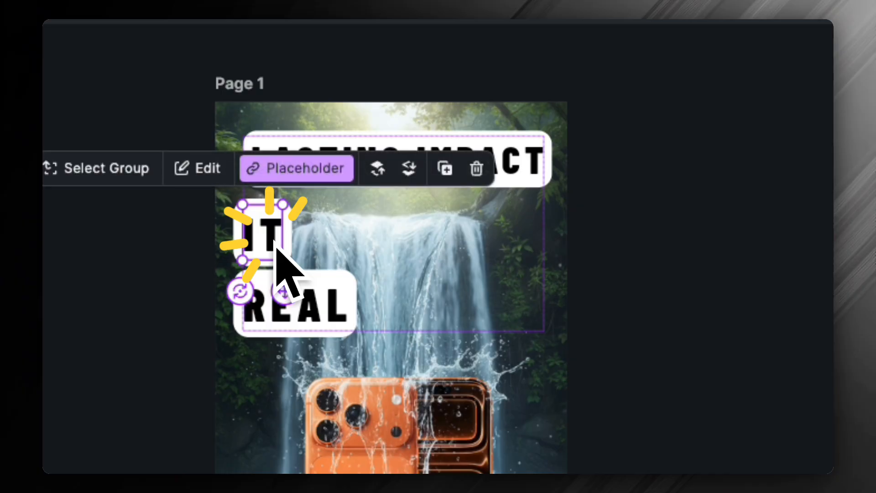
key("BackSpace")
left_click(276, 286)
left_click(260, 330)
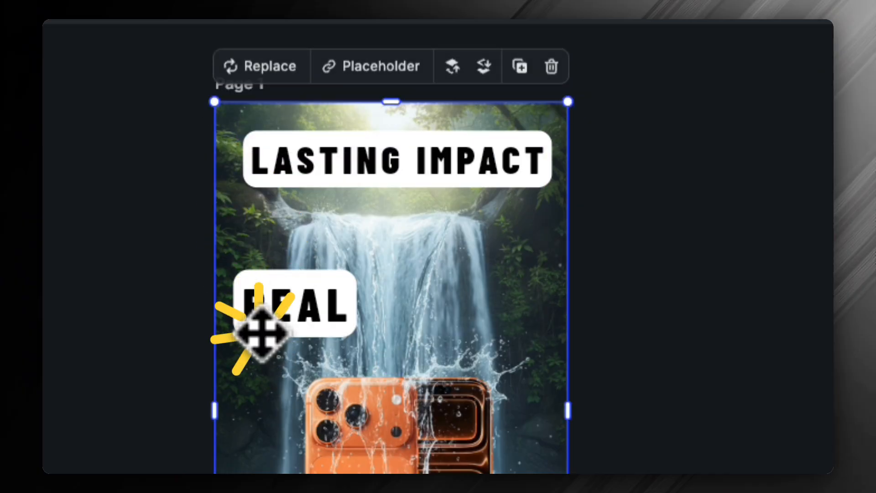
left_click(262, 328)
key("BackSpace")
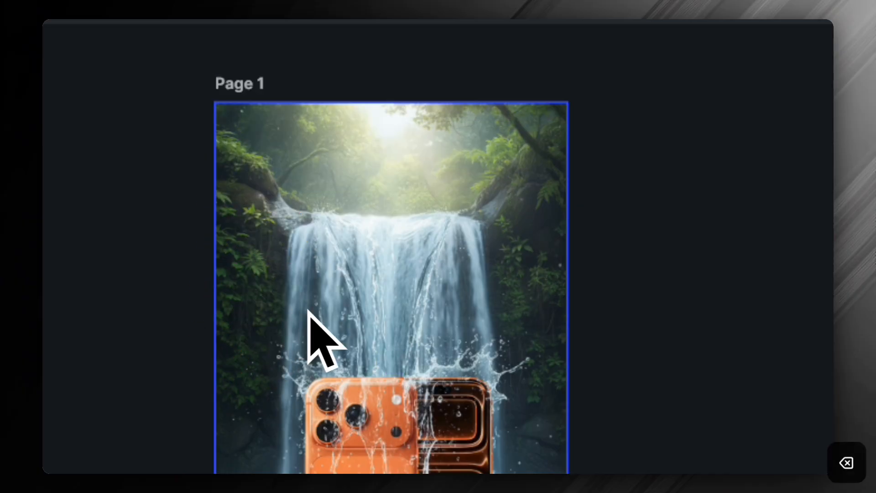
key("super+z")
Delete the REAL line from the text group
left_click(302, 332)
left_click(293, 307)
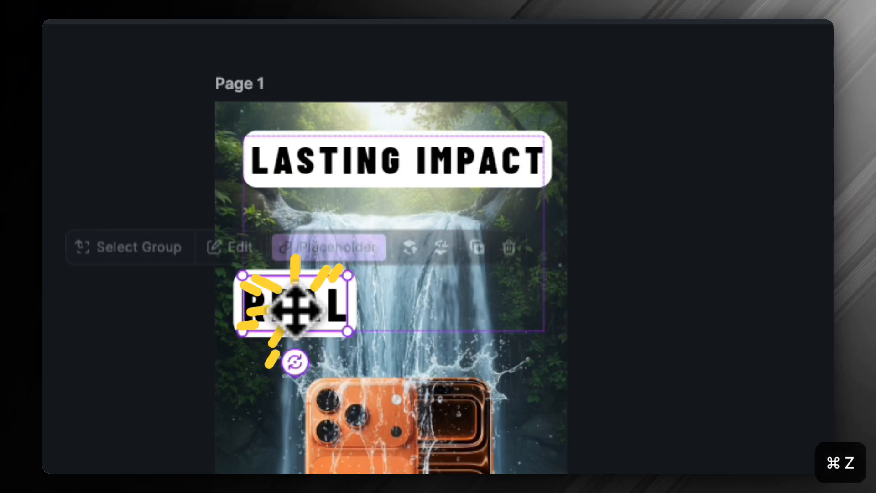
key("BackSpace")
left_click(606, 254)
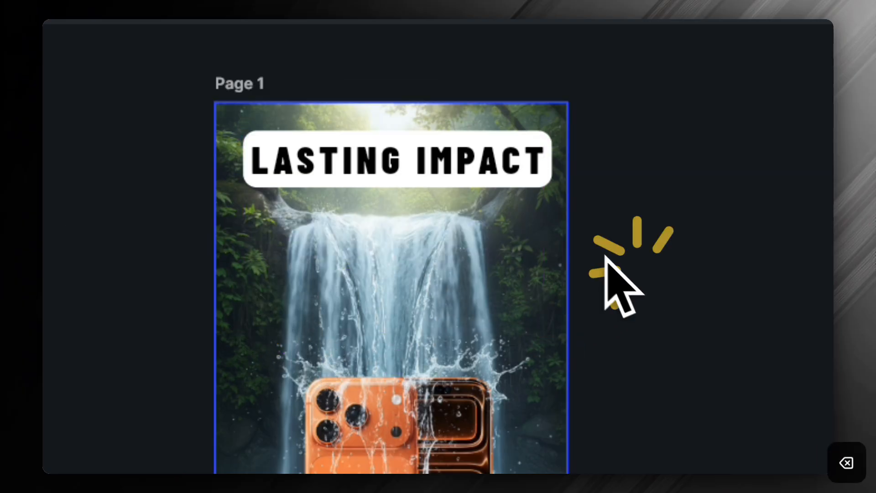
Move the LASTING IMPACT headline down over the top of the waterfall and save the edited image
left_click_drag(411, 156, 422, 223)
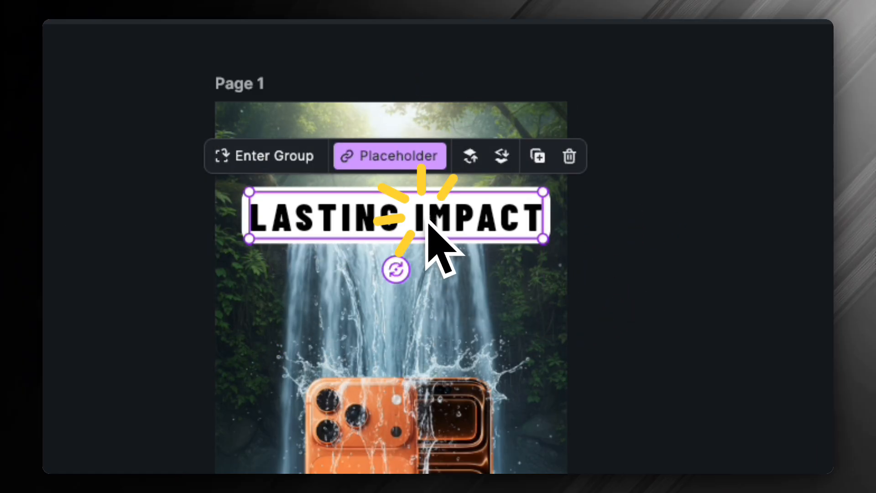
left_click(614, 282)
left_click(369, 227)
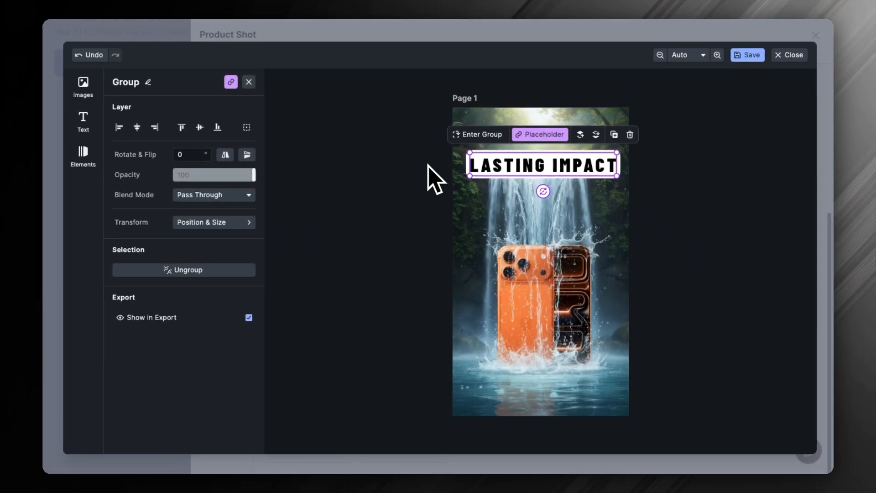
left_click(744, 55)
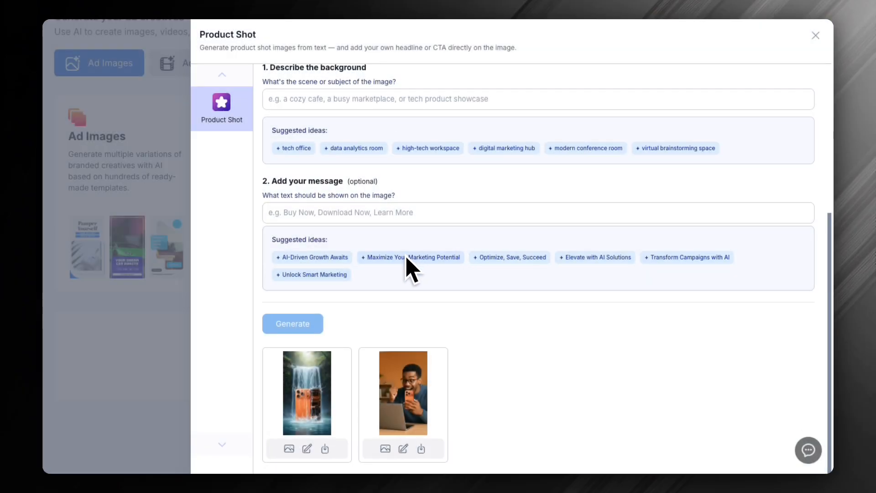
scroll(387, 254, "up", 5)
scroll(437, 268, "down", 5)
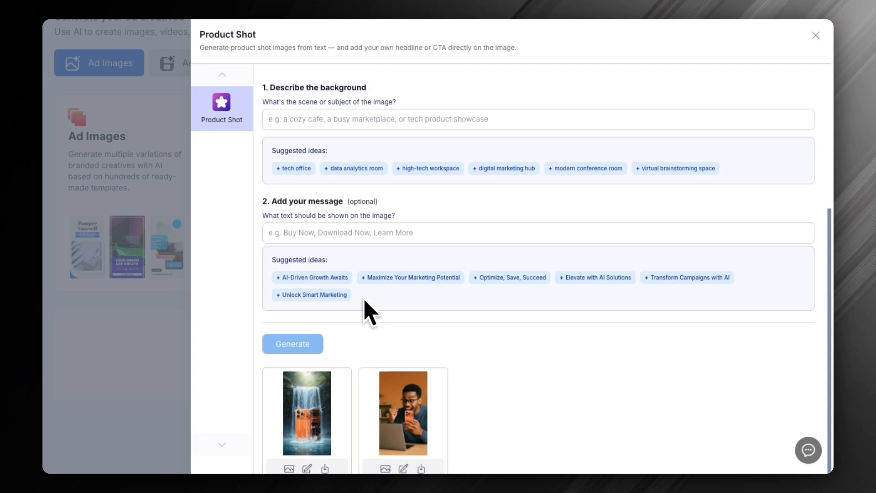
Leave the product shot generator and switch to the ad video creatives
scroll(365, 313, "up", 5)
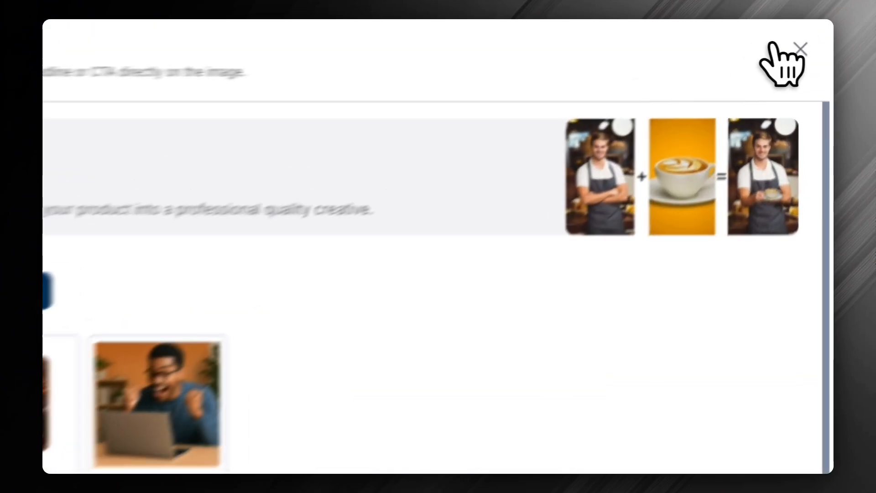
left_click(815, 35)
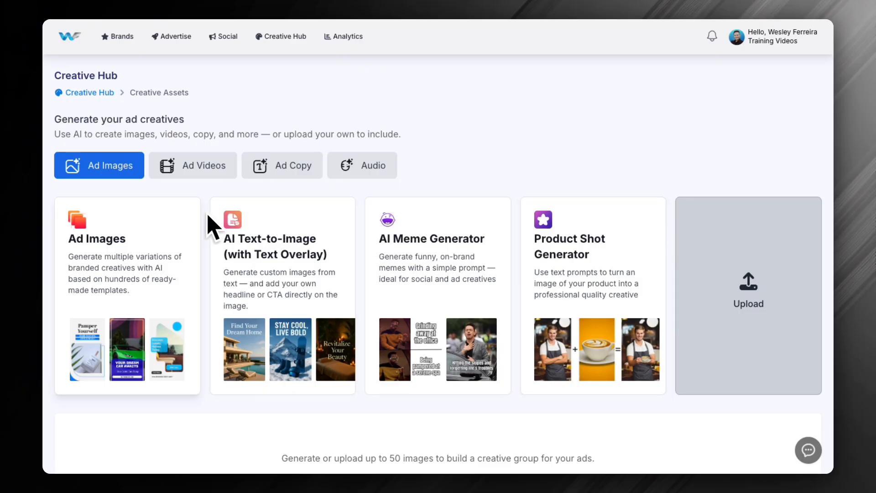
left_click(197, 173)
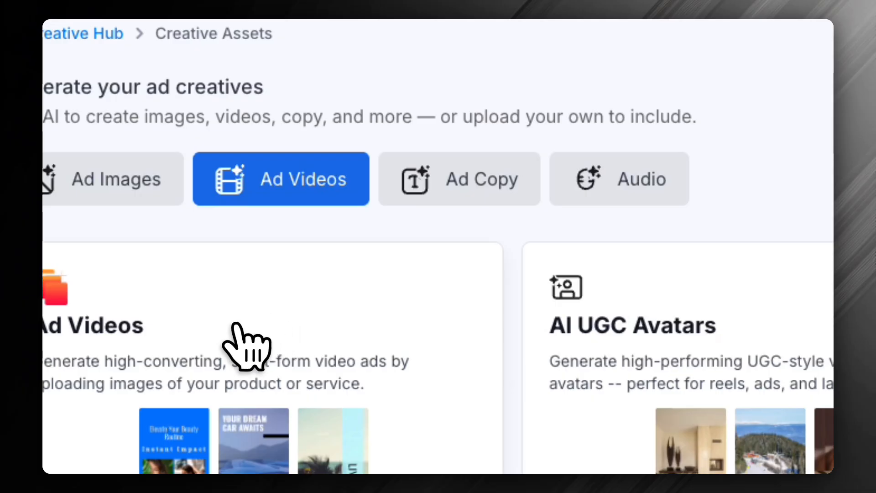
Add the Smart Creative video of the man holding a phone and mug to the selected ad videos
left_click(231, 317)
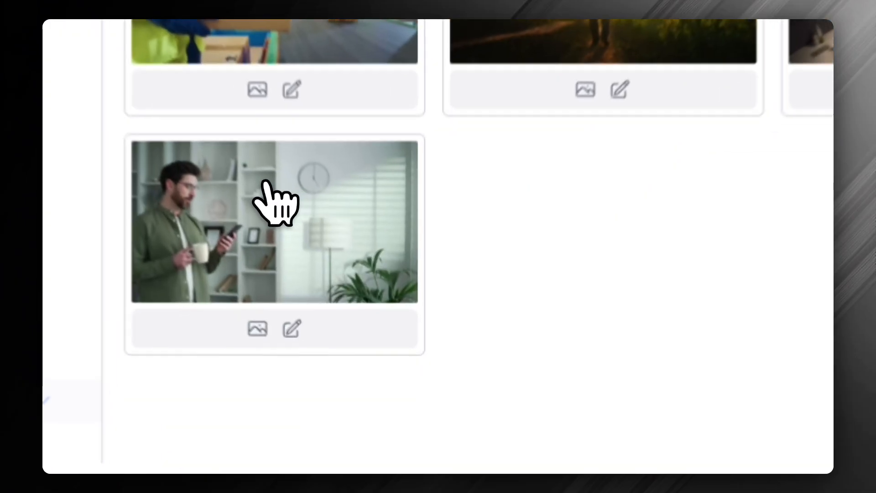
left_click(340, 323)
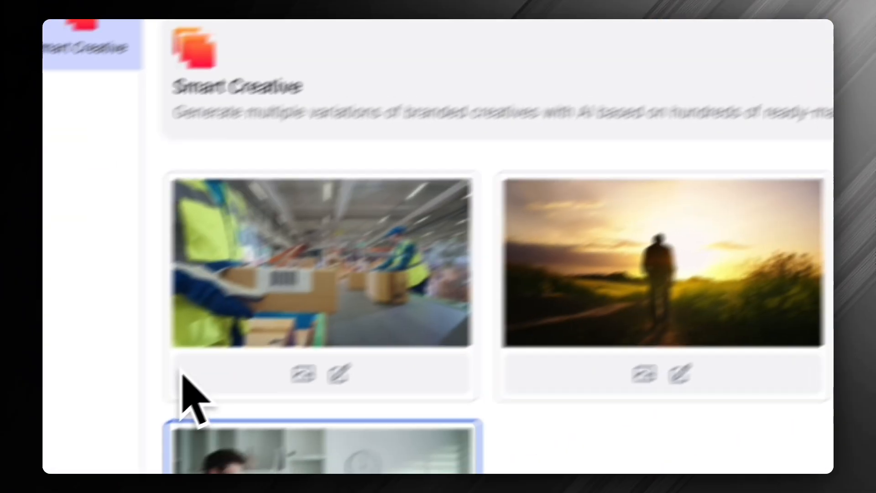
left_click(249, 363)
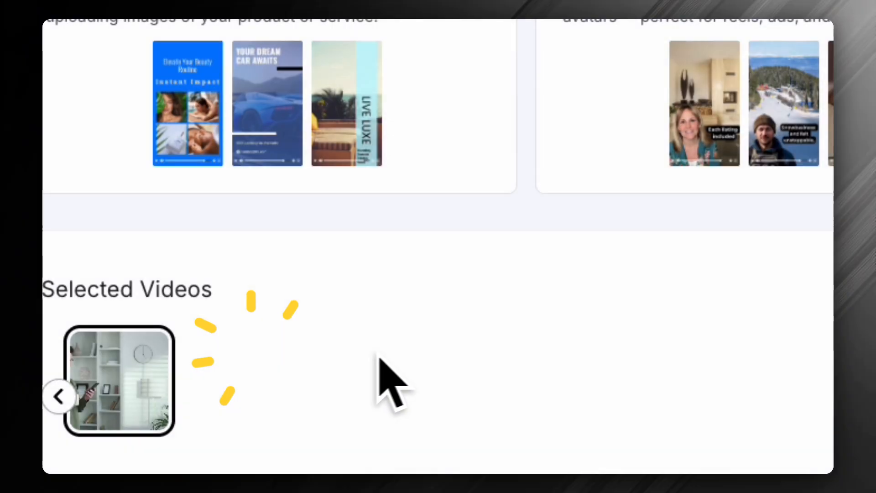
Add the warehouse parcel video to the ad video selection and preview its playback
left_click(240, 190)
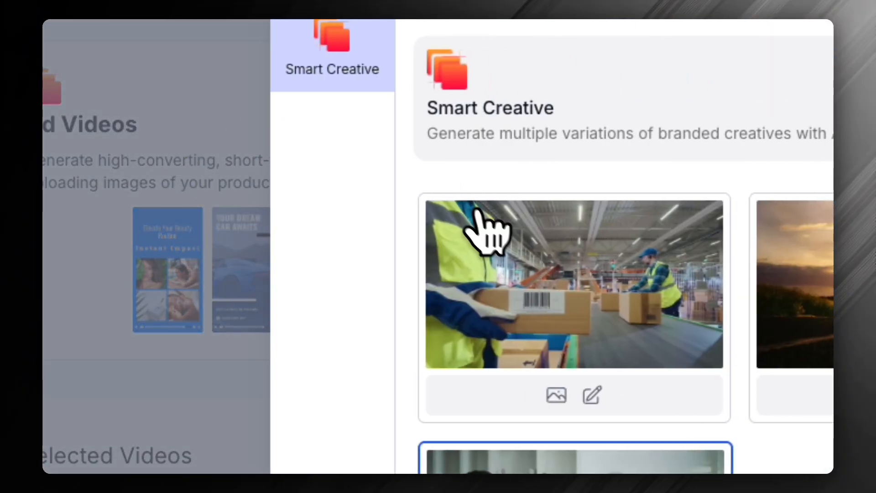
left_click(593, 317)
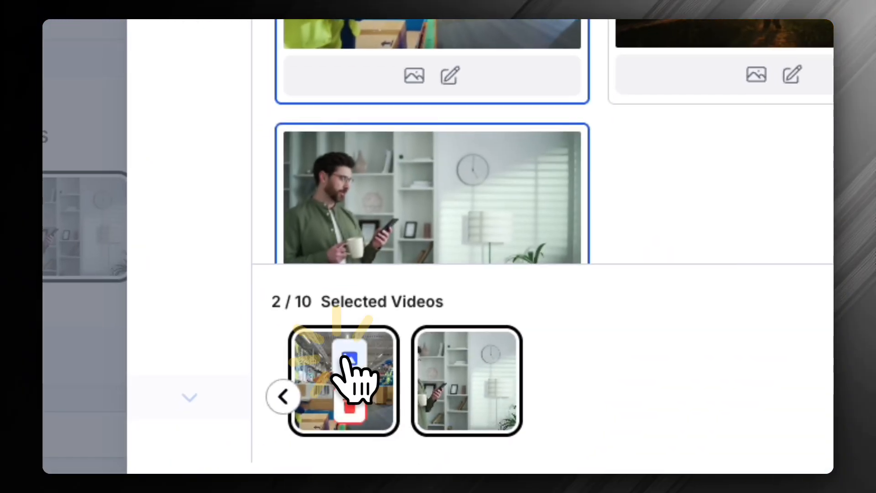
left_click(331, 379)
left_click(261, 134)
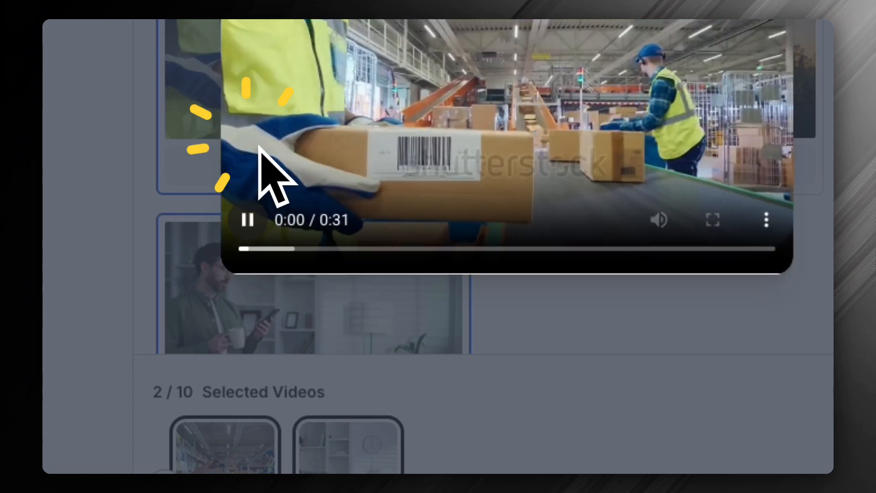
left_click(249, 219)
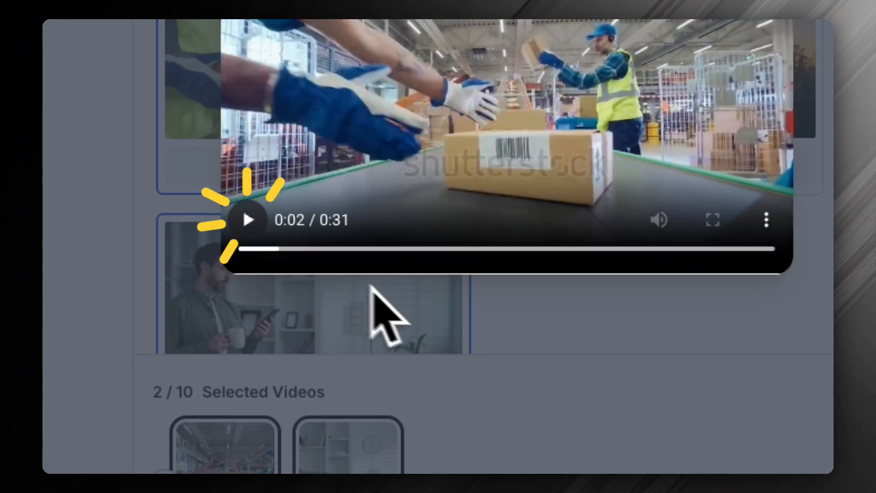
left_click(569, 368)
Examine the Smart Creative video setup, including its language, duration and primary and secondary color options
left_click(712, 40)
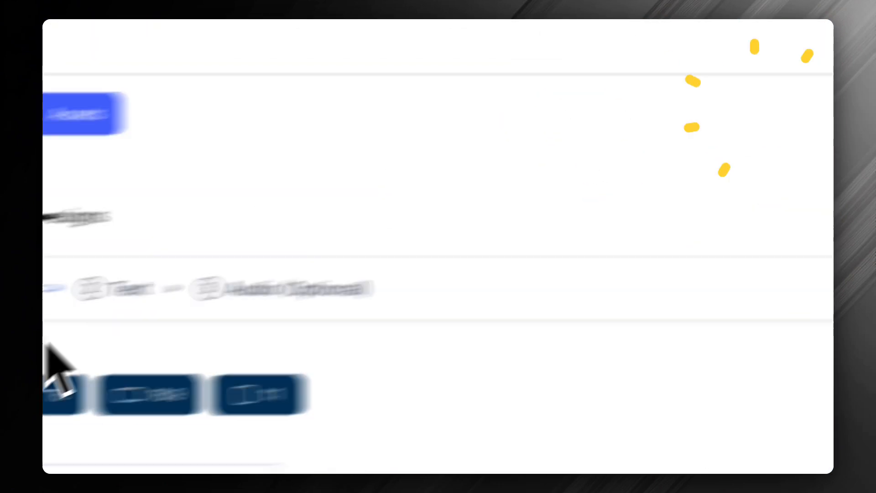
scroll(338, 239, "down", 5)
scroll(339, 237, "down", 3)
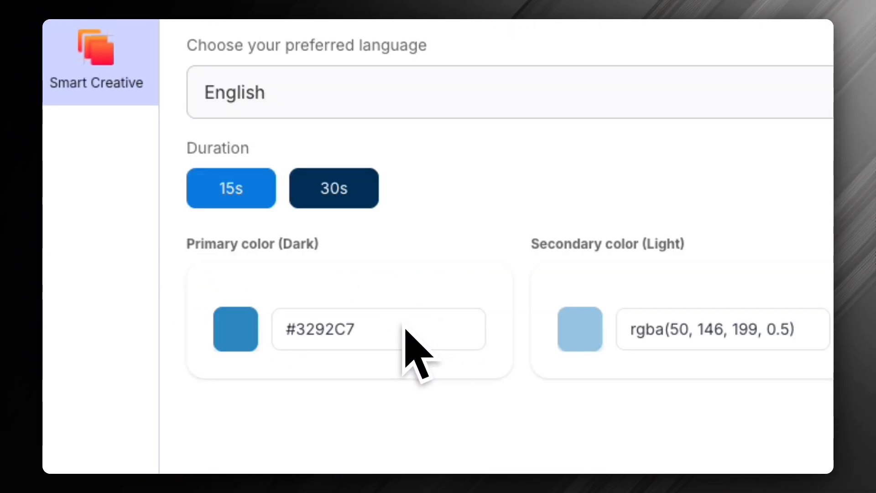
left_click(798, 57)
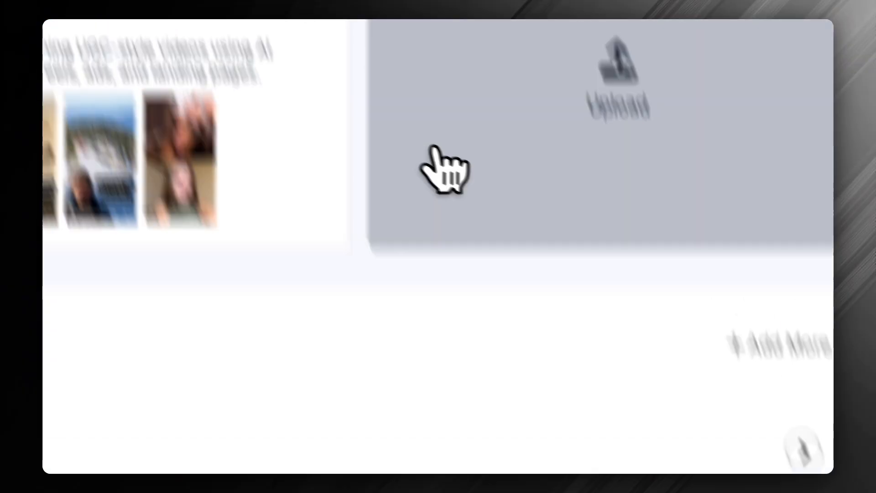
left_click(436, 195)
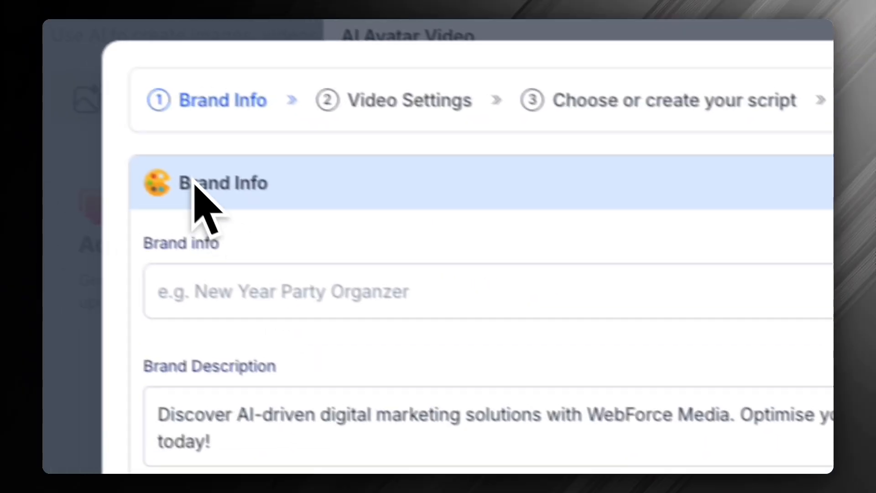
left_click(803, 145)
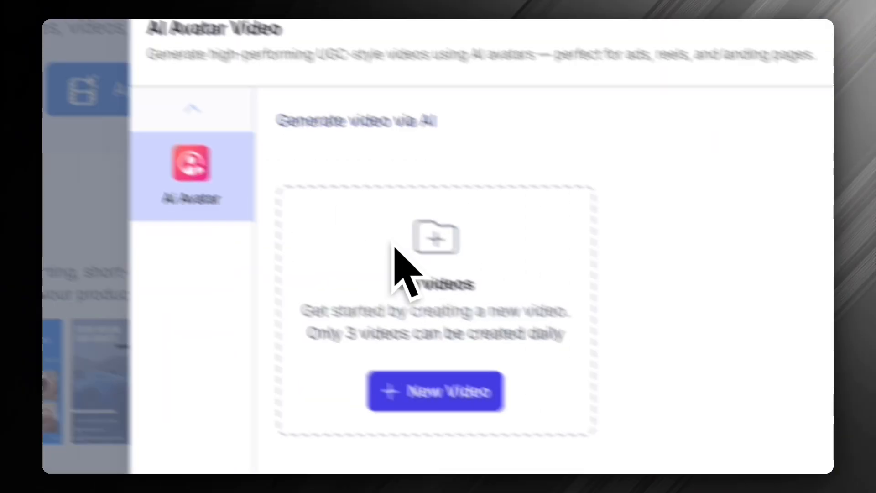
left_click(201, 162)
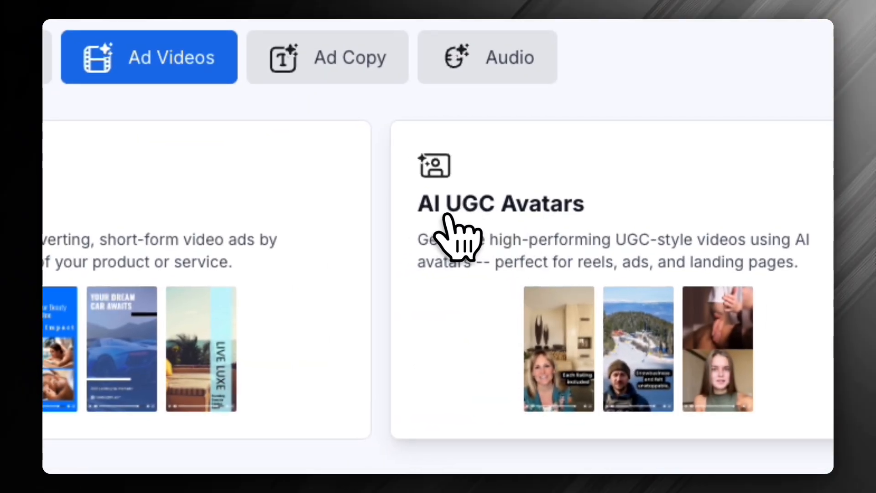
Start a new AI UGC avatar video and set its brand info to AI Ads Manager
left_click(580, 248)
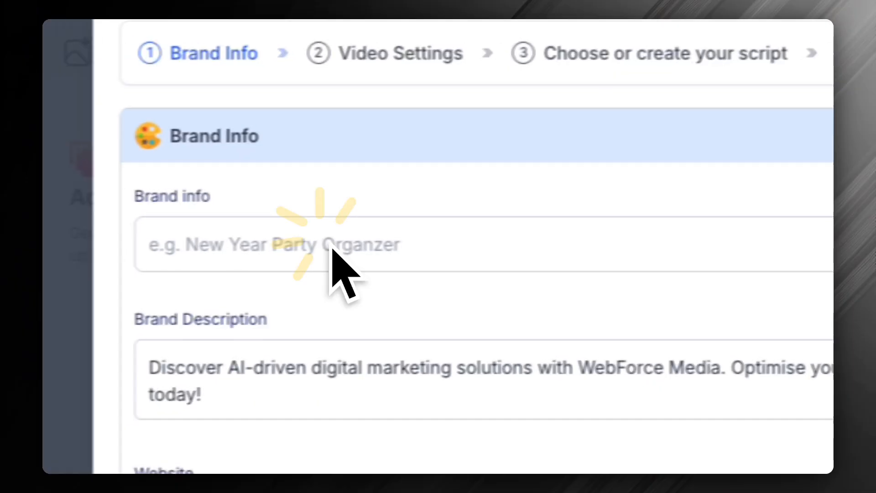
left_click(331, 248)
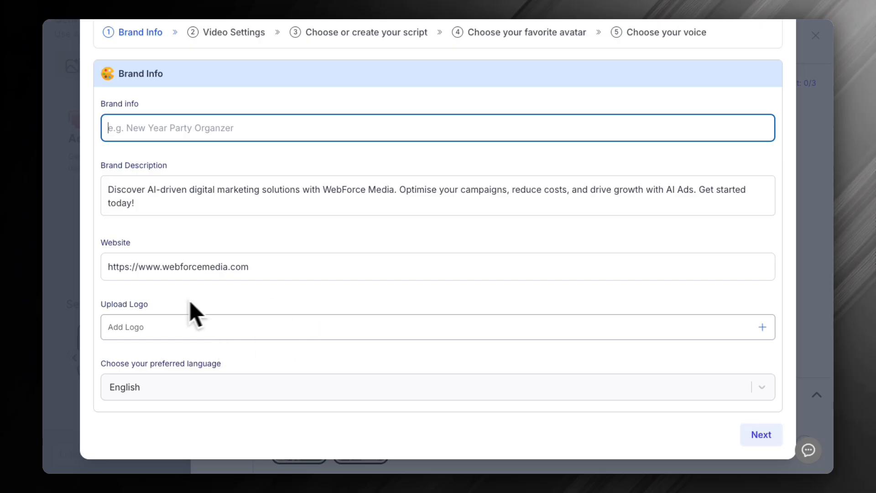
left_click(757, 434)
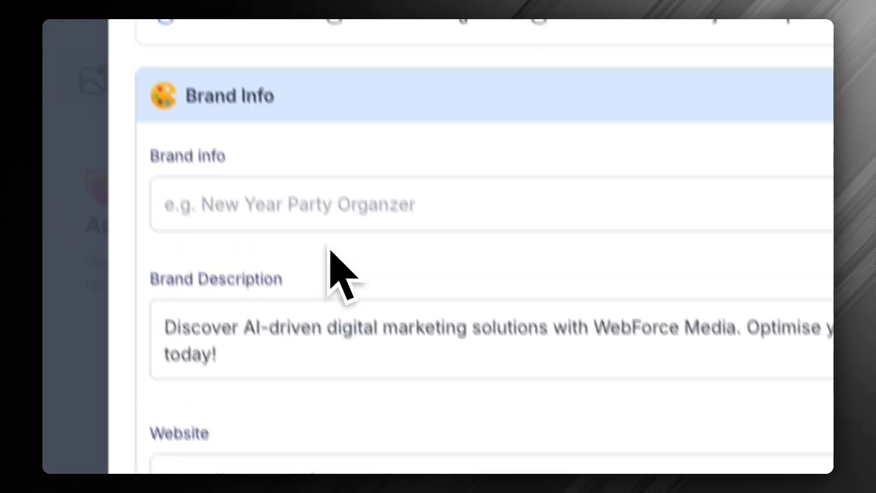
left_click(297, 230)
type("AI Ads Ma")
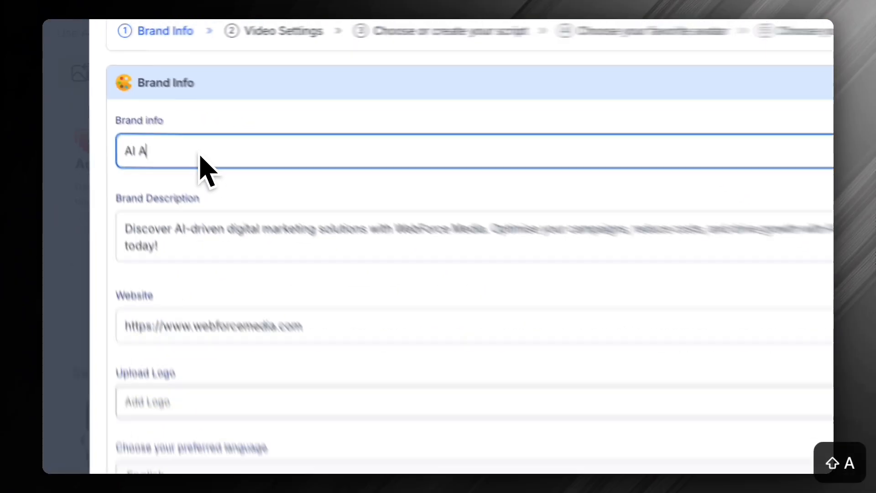
key("Caps_Lock")
type("NA")
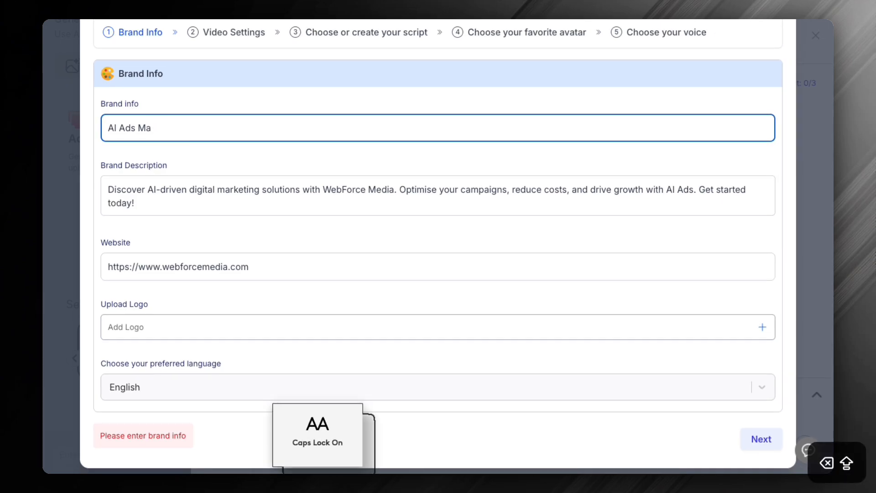
key("Caps_Lock")
type("ager")
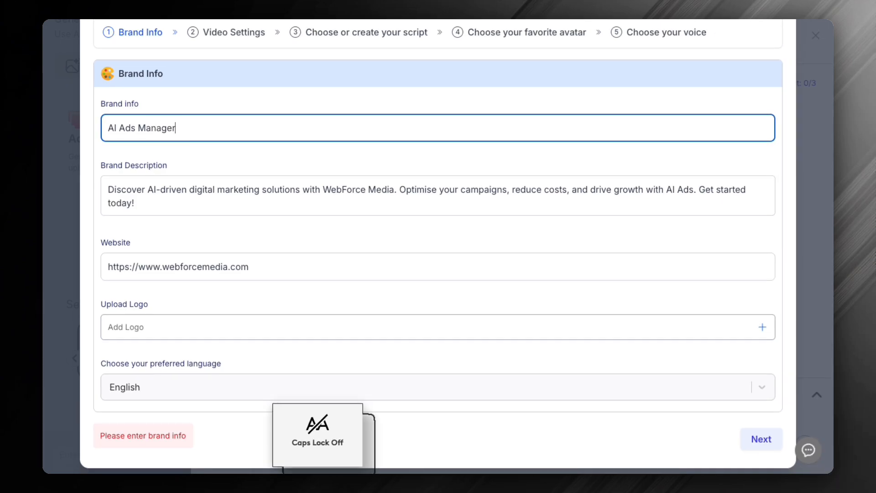
Use the LASTING IMPACT waterfall image as the logo and proceed to the video settings
left_click(169, 324)
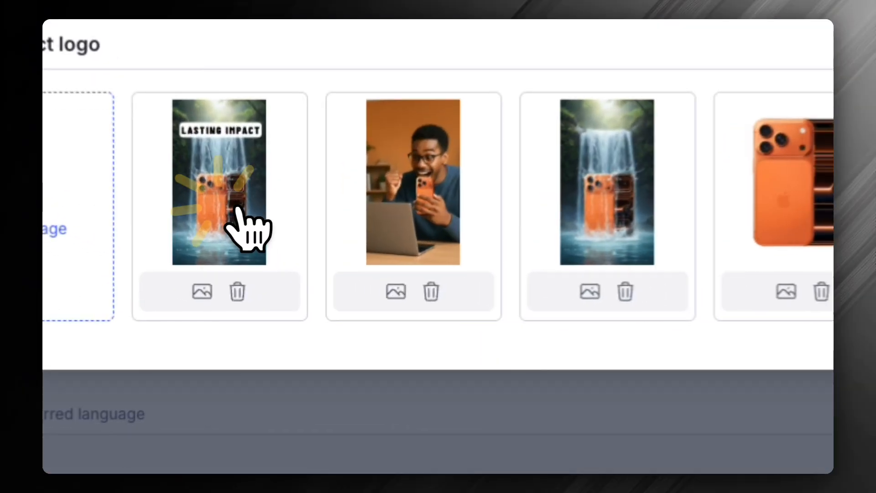
left_click(272, 267)
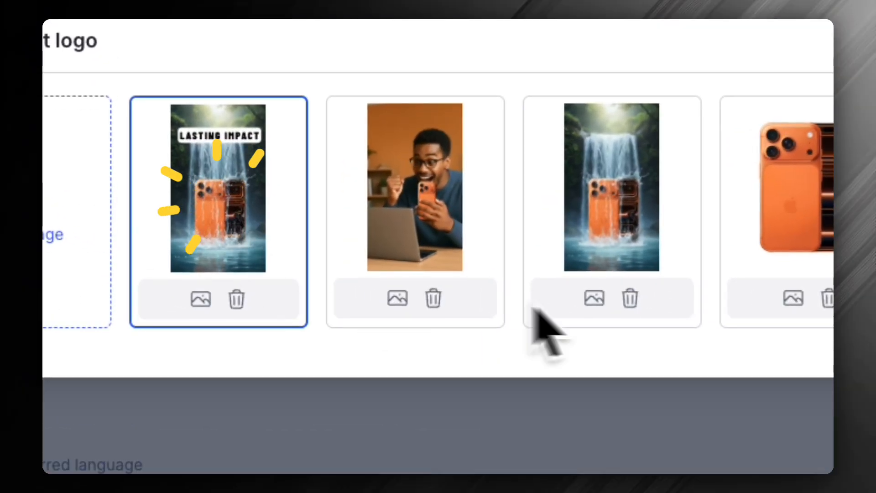
left_click(771, 175)
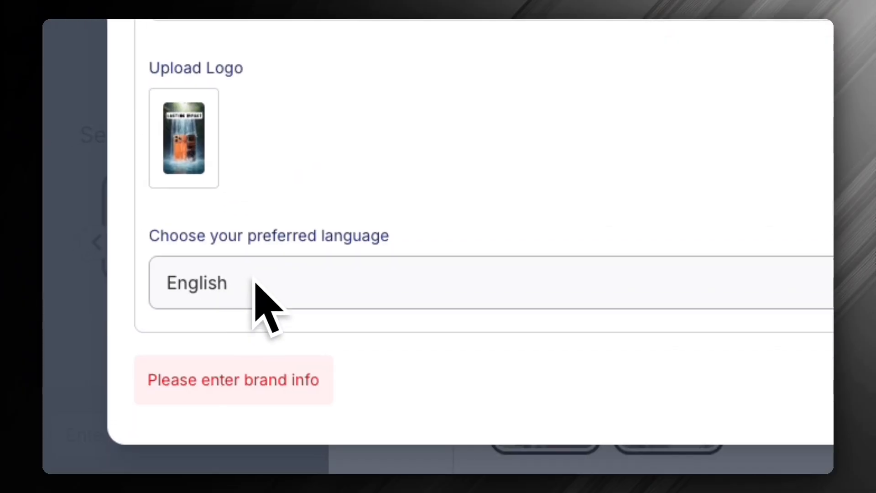
left_click(735, 388)
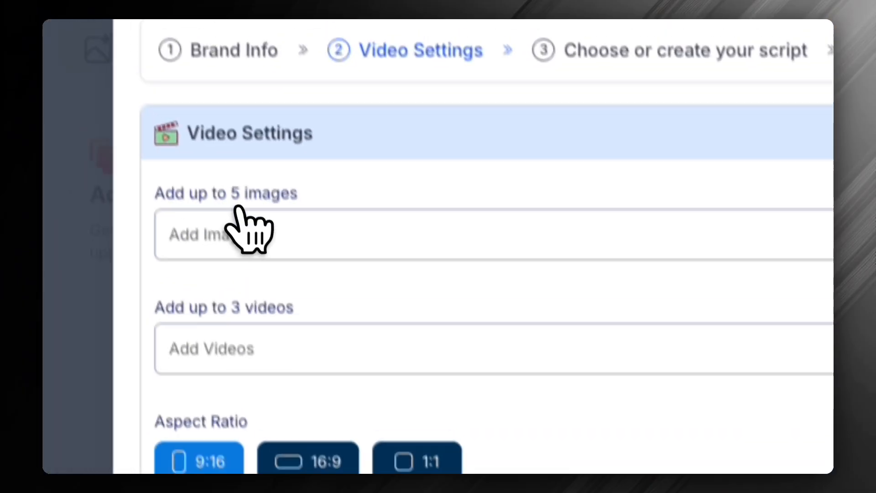
Add five library images to the avatar video: both waterfall shots, the man with the phone, the orange phone and Ads That Run Themselves
left_click(256, 232)
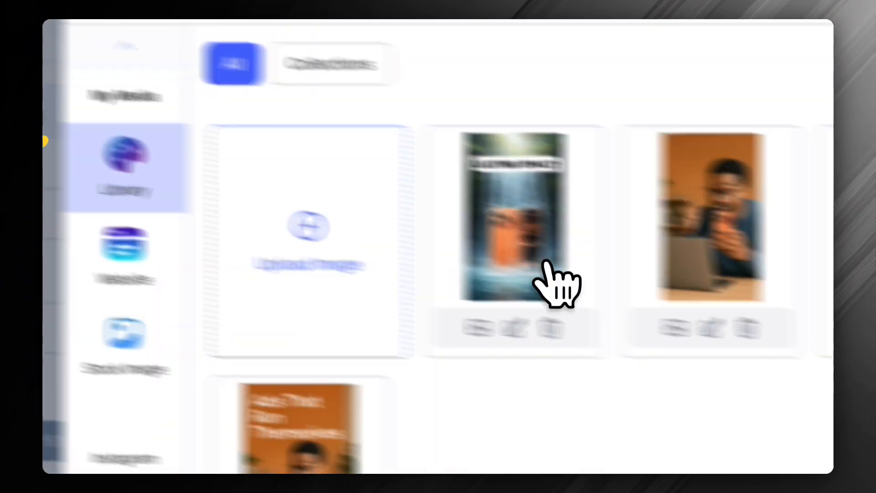
left_click(515, 239)
left_click(529, 245)
left_click(327, 236)
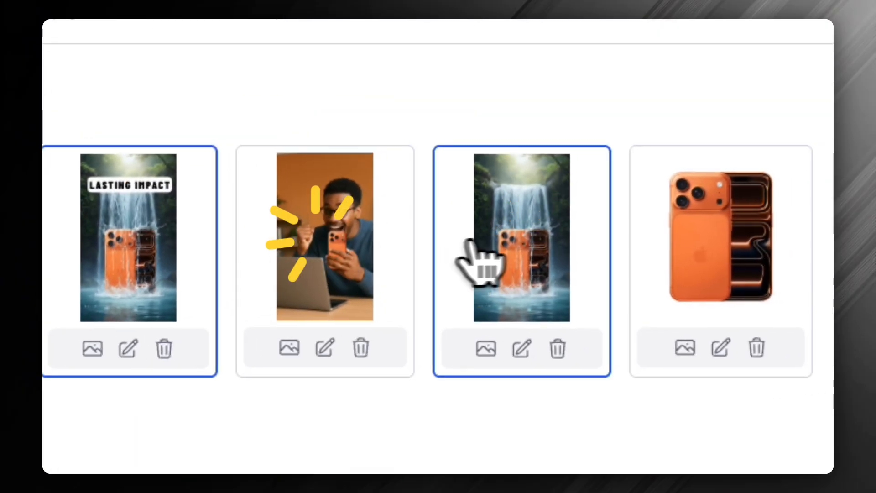
left_click(746, 240)
left_click(192, 308)
left_click(206, 180)
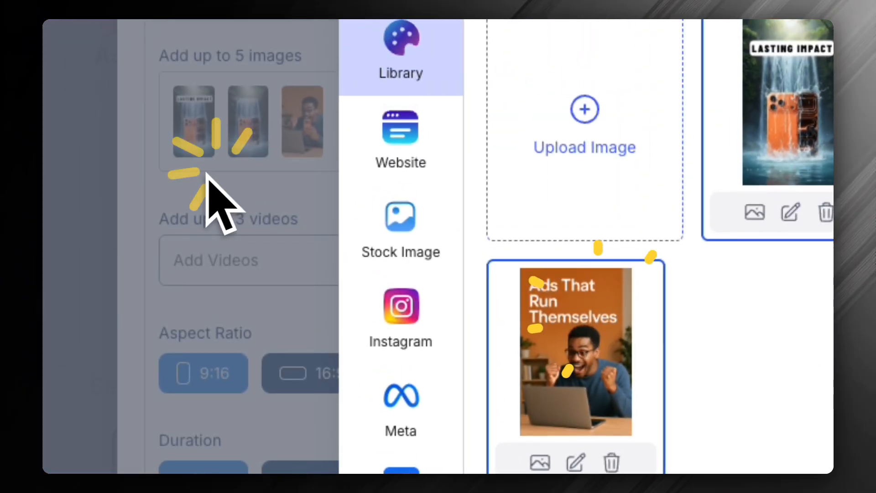
Browse the visual styles for the avatar video and apply the Quick Transition Template
left_click(299, 272)
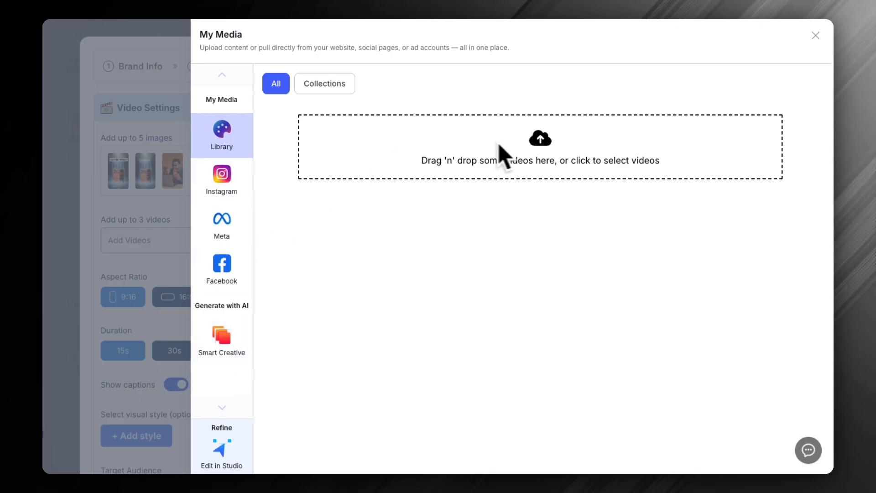
left_click(156, 222)
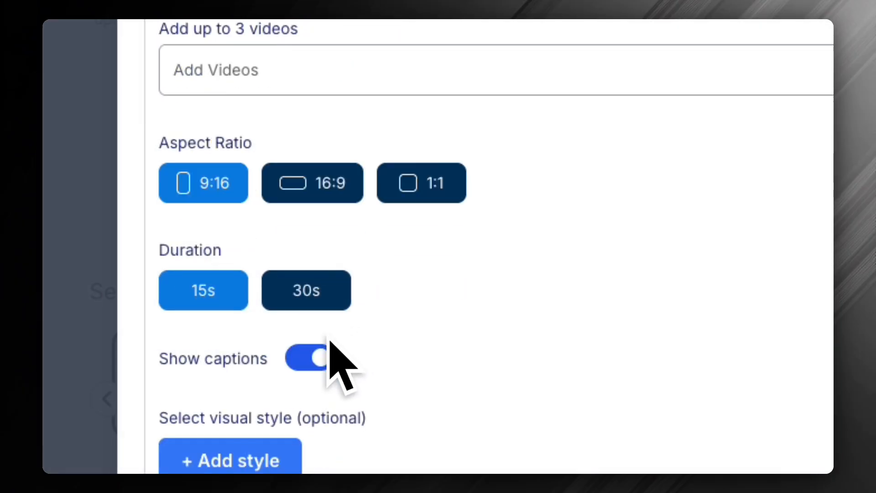
left_click(219, 331)
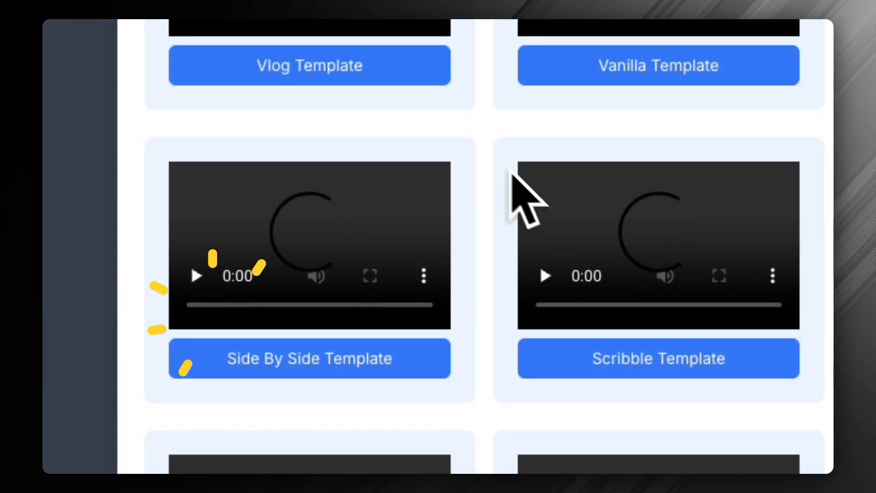
scroll(502, 183, "up", 3)
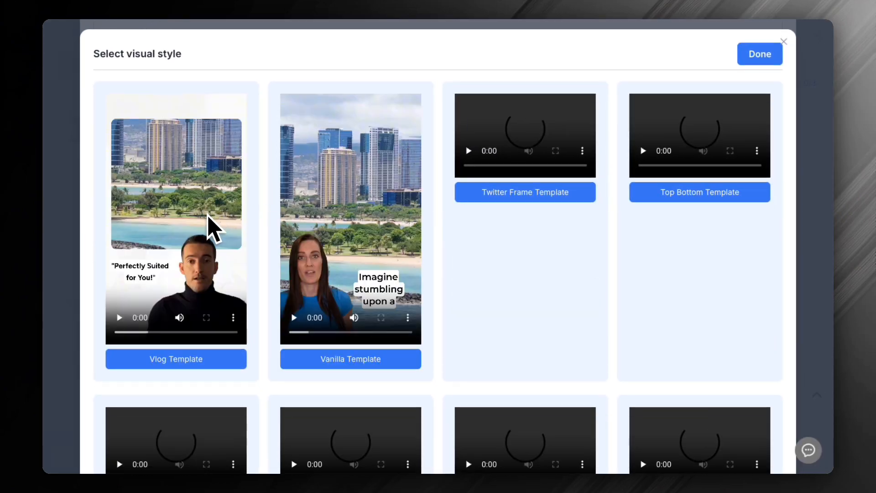
scroll(256, 214, "down", 2)
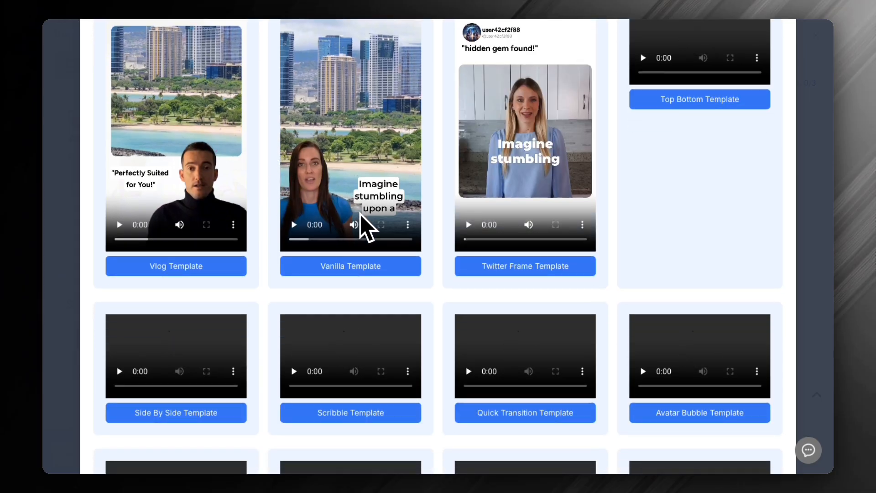
scroll(440, 281, "down", 5)
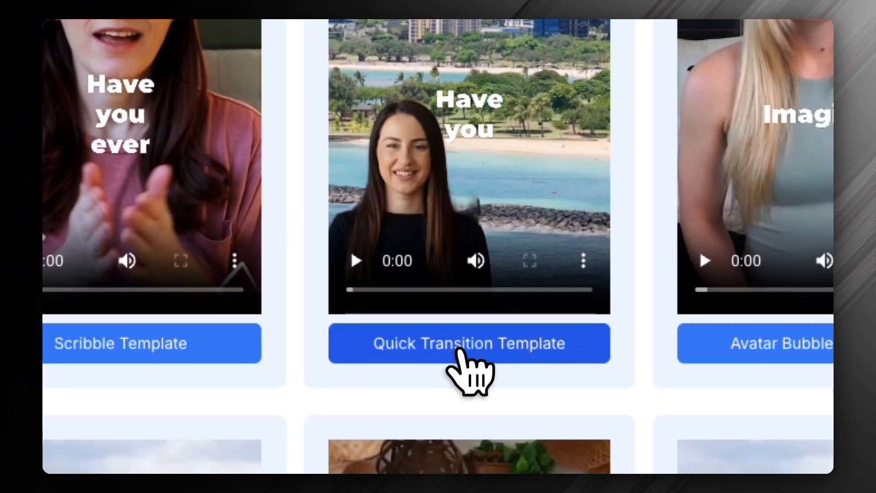
left_click(458, 350)
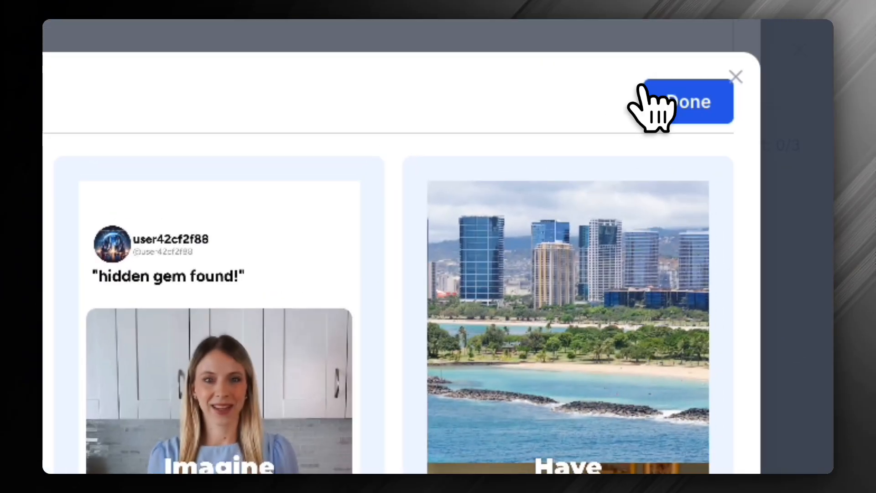
left_click(643, 104)
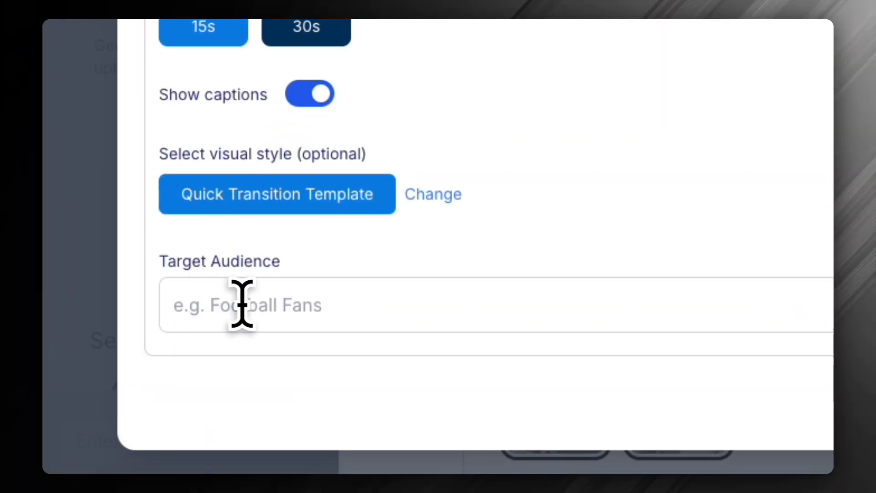
Set the target audience to Business Owners and proceed to the script selection
left_click(386, 310)
type("Bus")
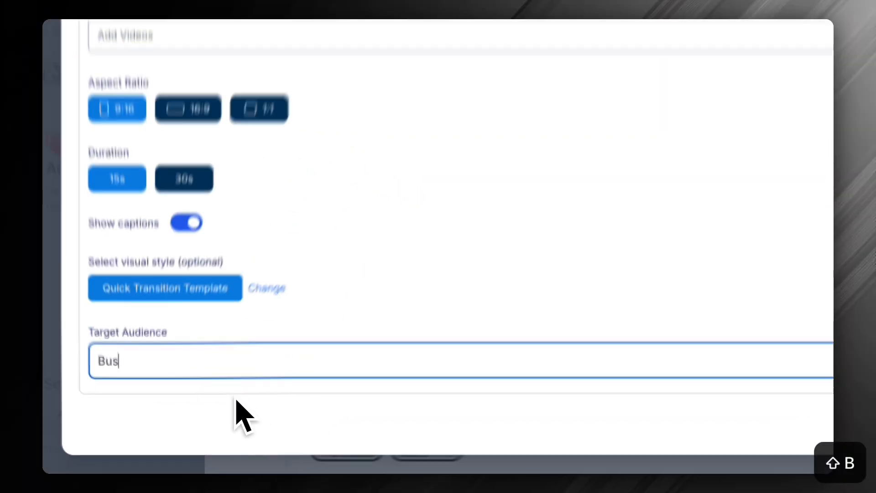
type("iness ")
type("Owner")
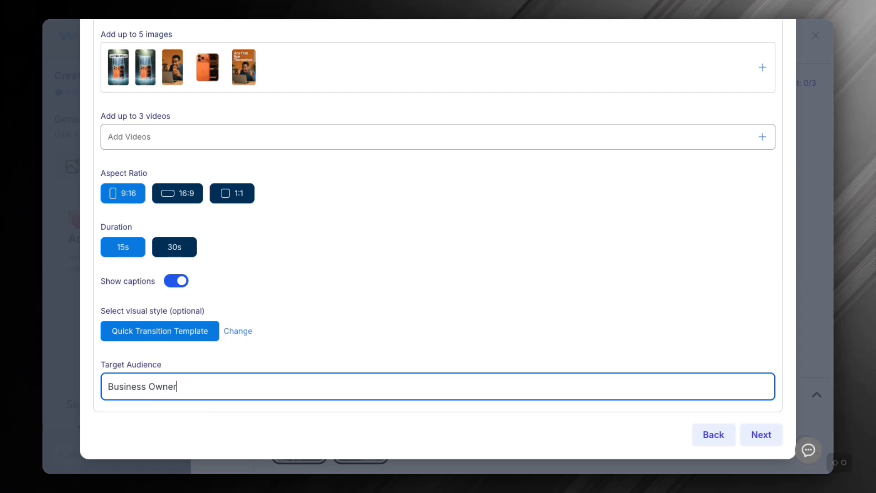
type("s")
left_click(761, 434)
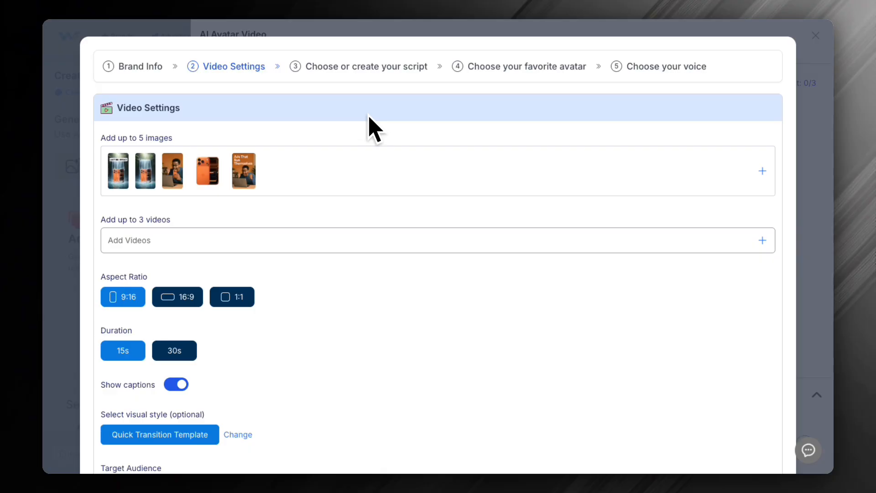
scroll(370, 117, "down", 3)
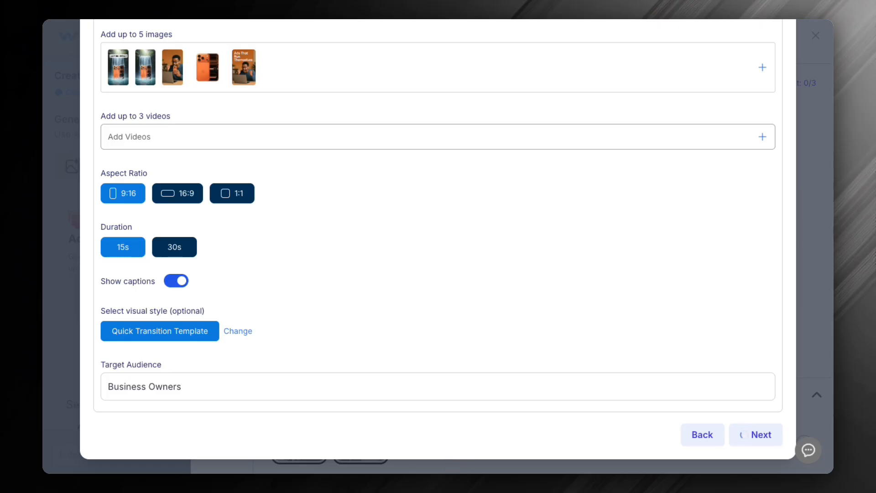
scroll(248, 111, "up", 2)
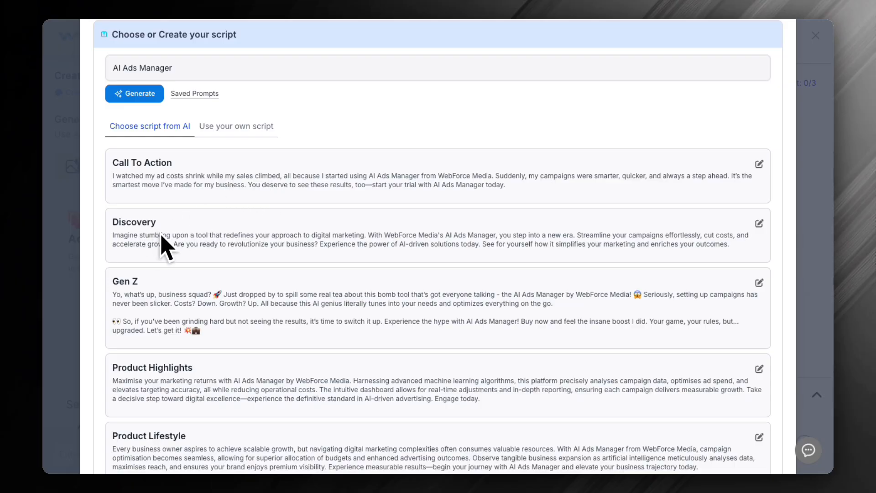
Choose the AI-written Call To Action script and proceed to the avatar selection
scroll(153, 282, "down", 2)
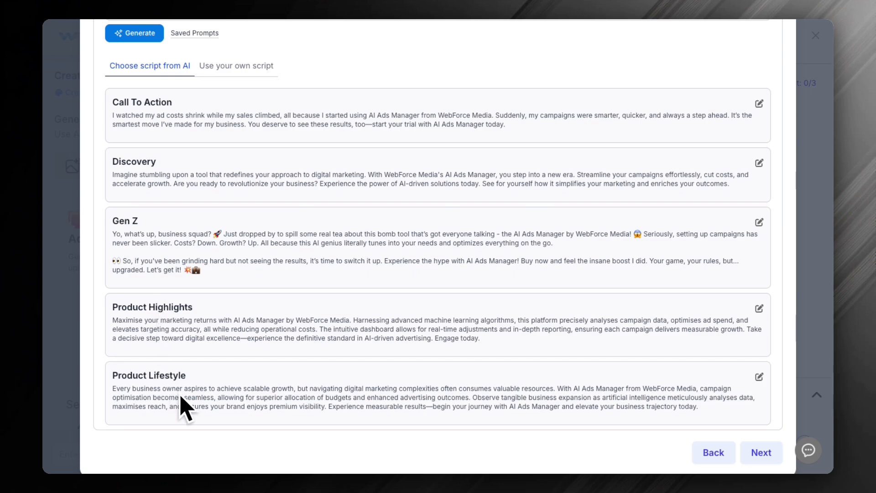
scroll(331, 411, "up", 4)
left_click(232, 200)
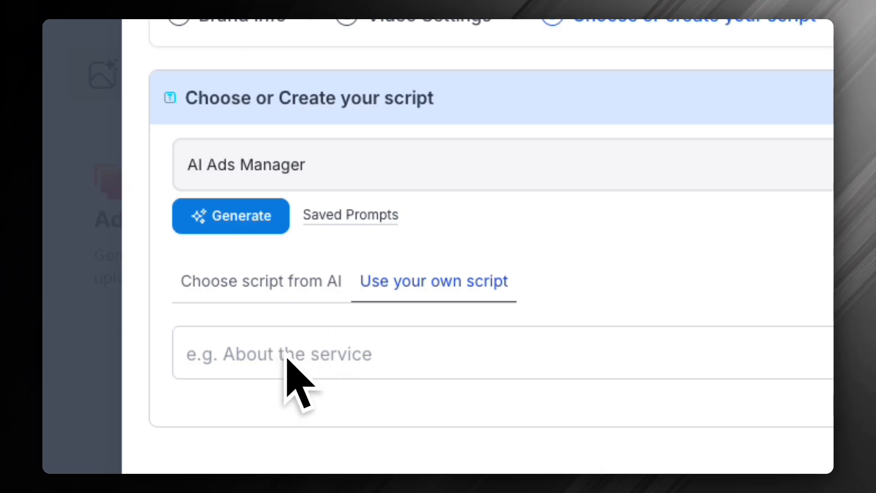
left_click(219, 276)
left_click(361, 233)
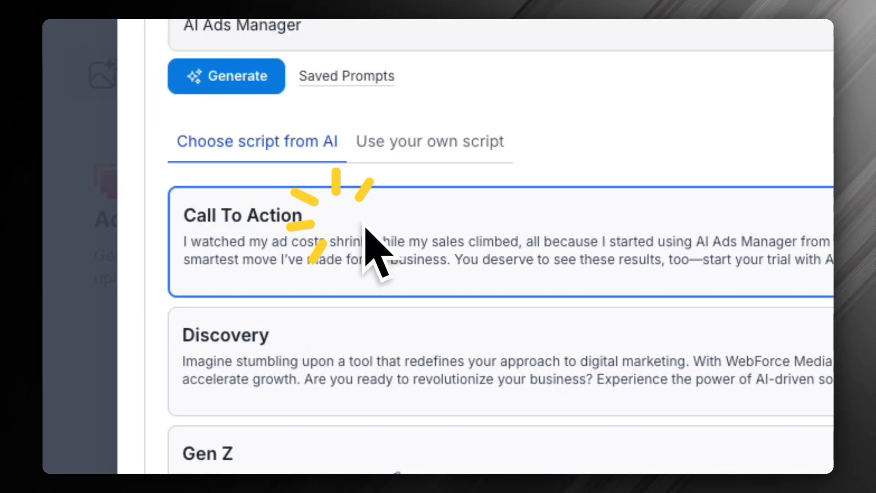
scroll(456, 265, "down", 10)
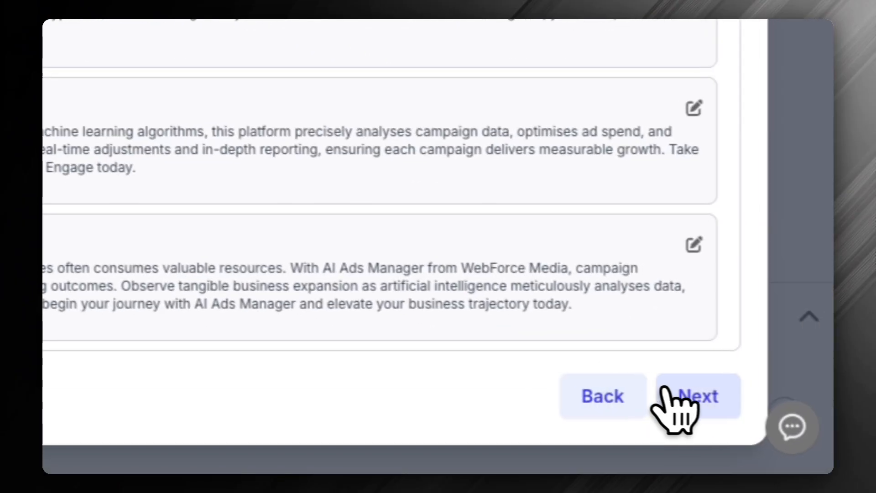
left_click(666, 393)
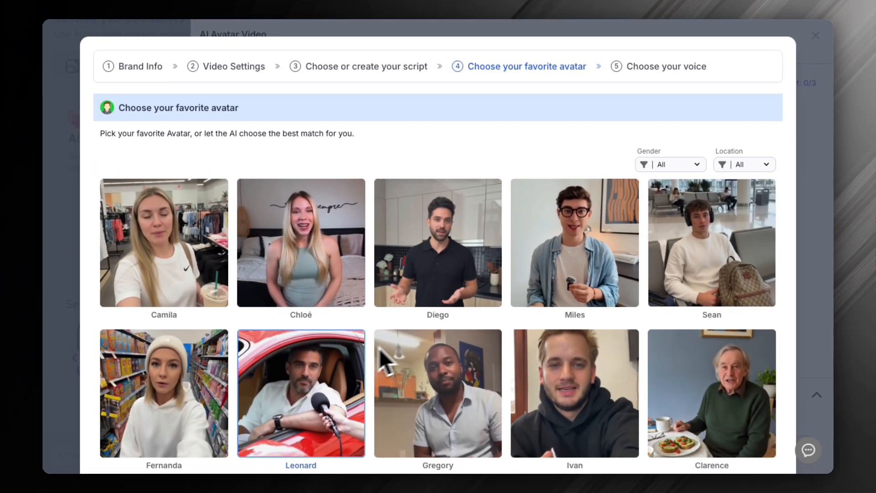
Select the avatar with the white beanie and hoodie in the store aisle and proceed to the voice settings
scroll(518, 274, "down", 1)
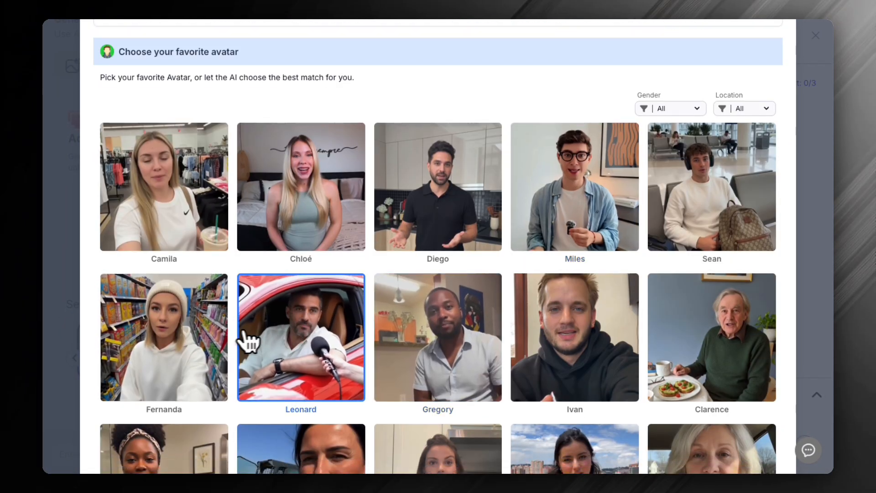
left_click(144, 330)
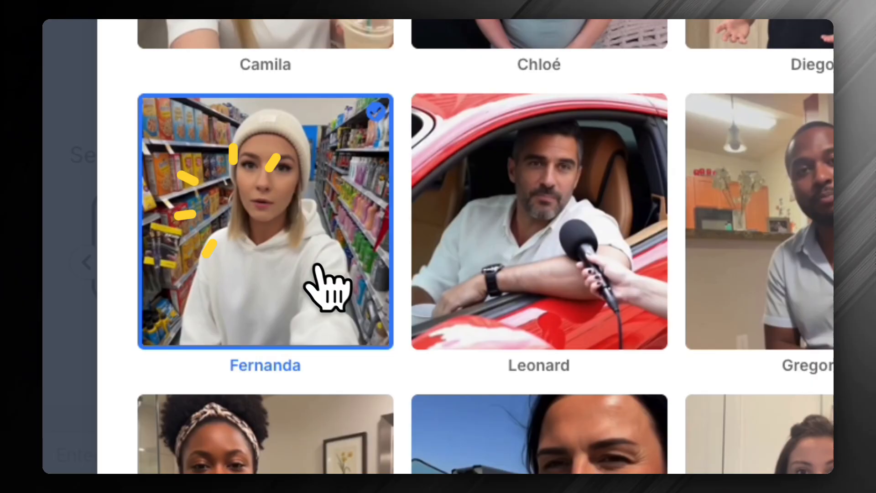
scroll(327, 287, "down", 5)
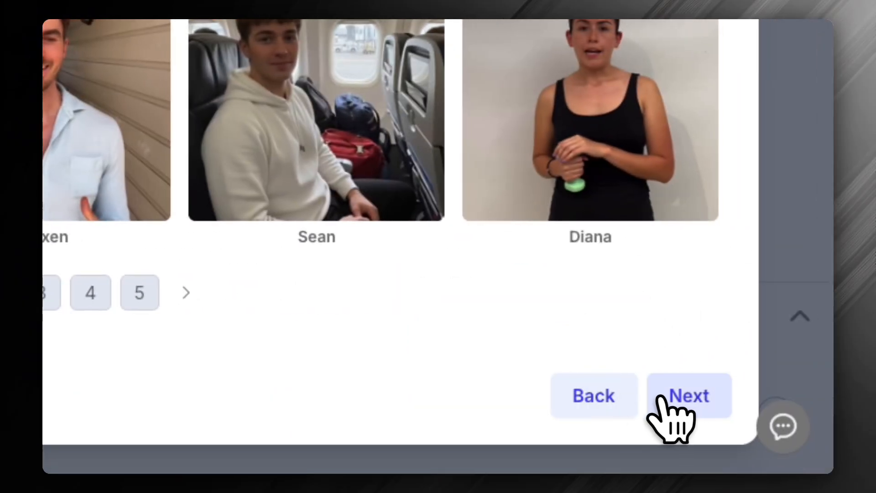
left_click(675, 395)
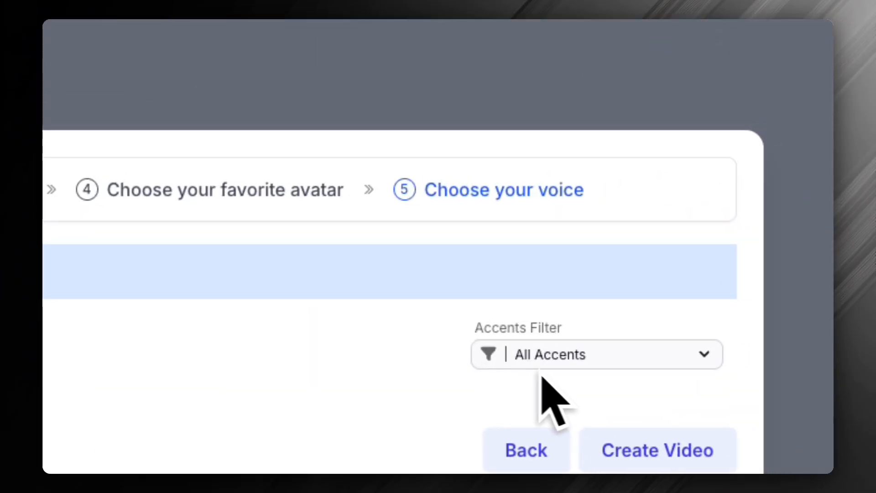
Filter the voices by Australian English Accent and create the avatar video
left_click(591, 360)
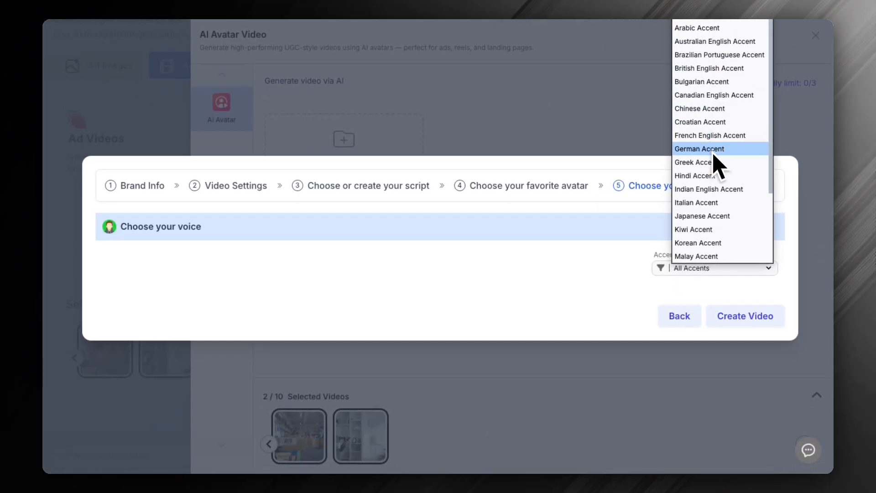
left_click(715, 41)
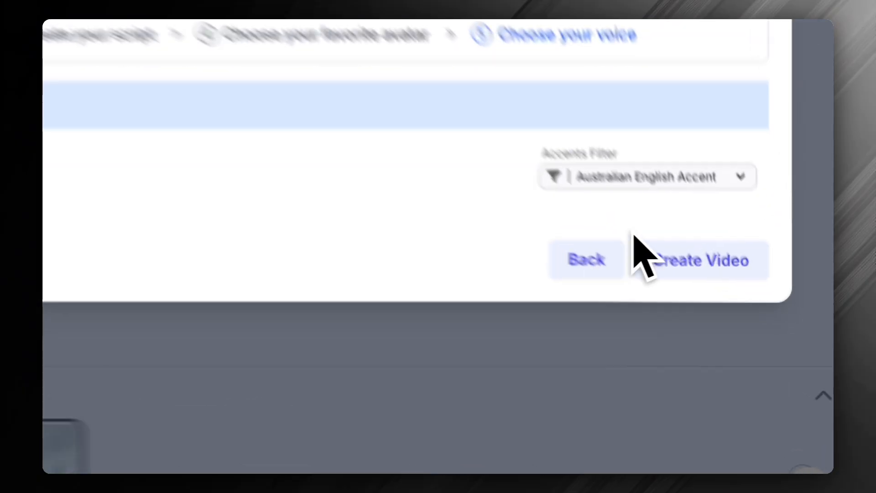
left_click(745, 316)
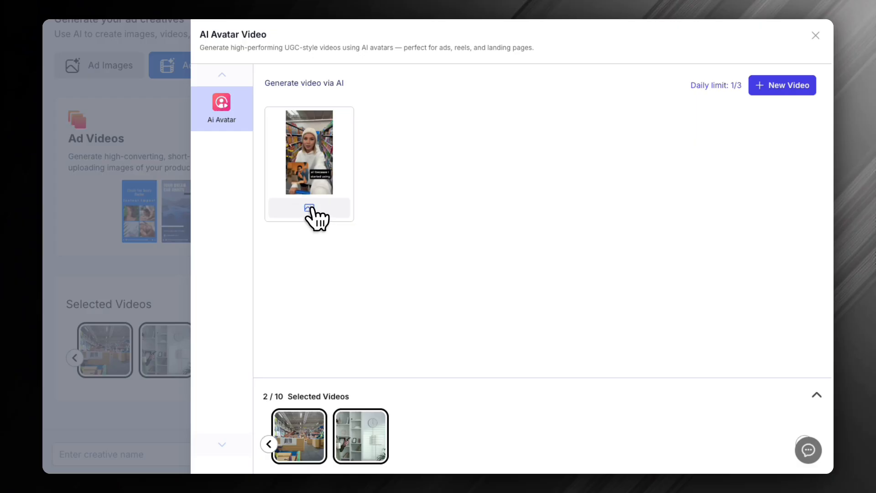
Open the generated avatar video in the preview and play it
left_click(309, 208)
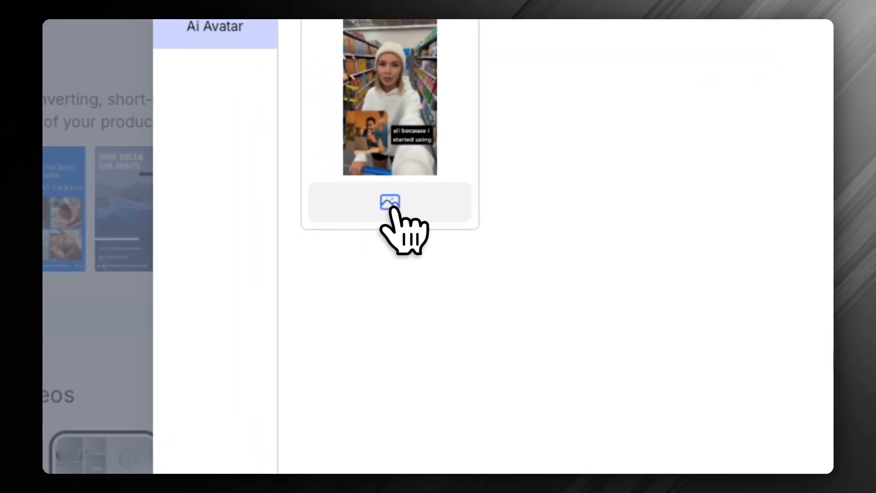
left_click(390, 203)
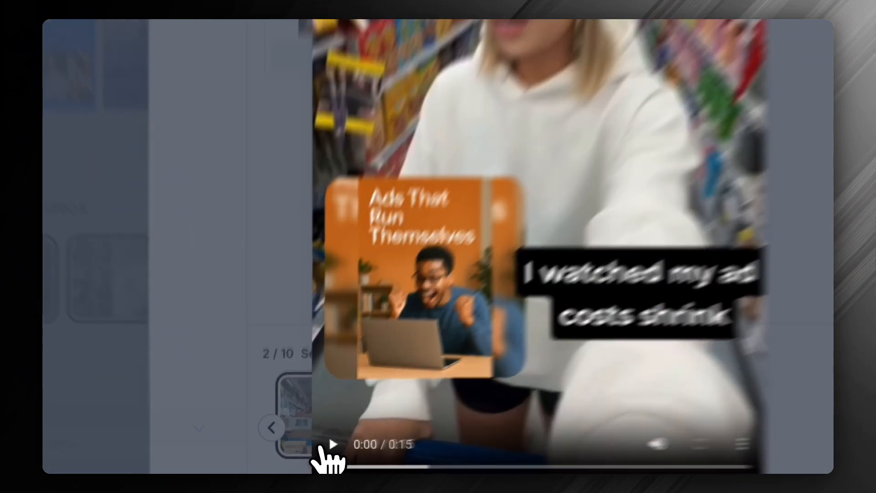
left_click(308, 454)
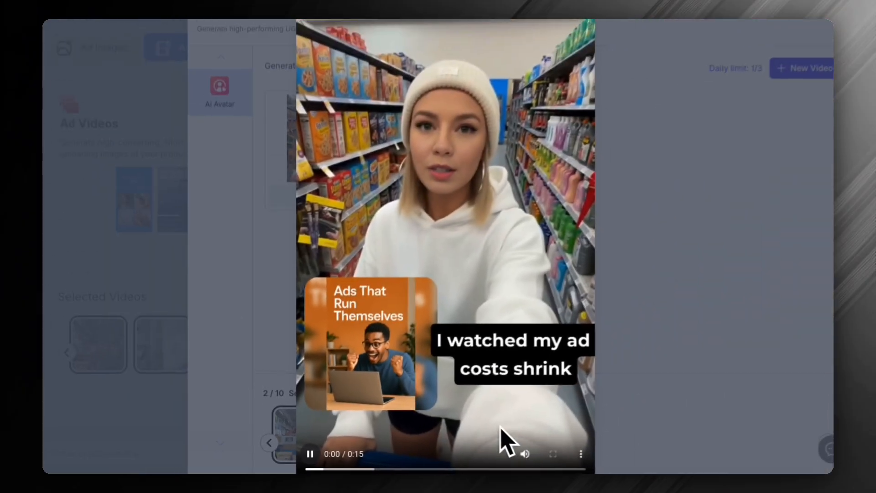